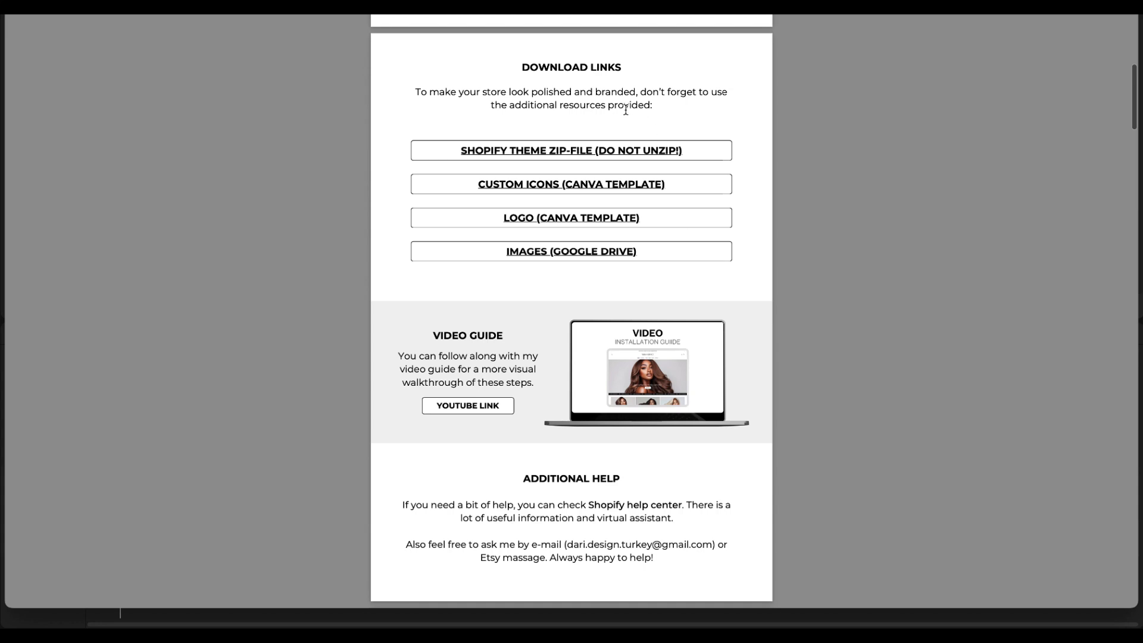
Follow the guide's Shopify theme zip-file link to Google Drive and download luxura-hair-theme.zip.
left_click(612, 156)
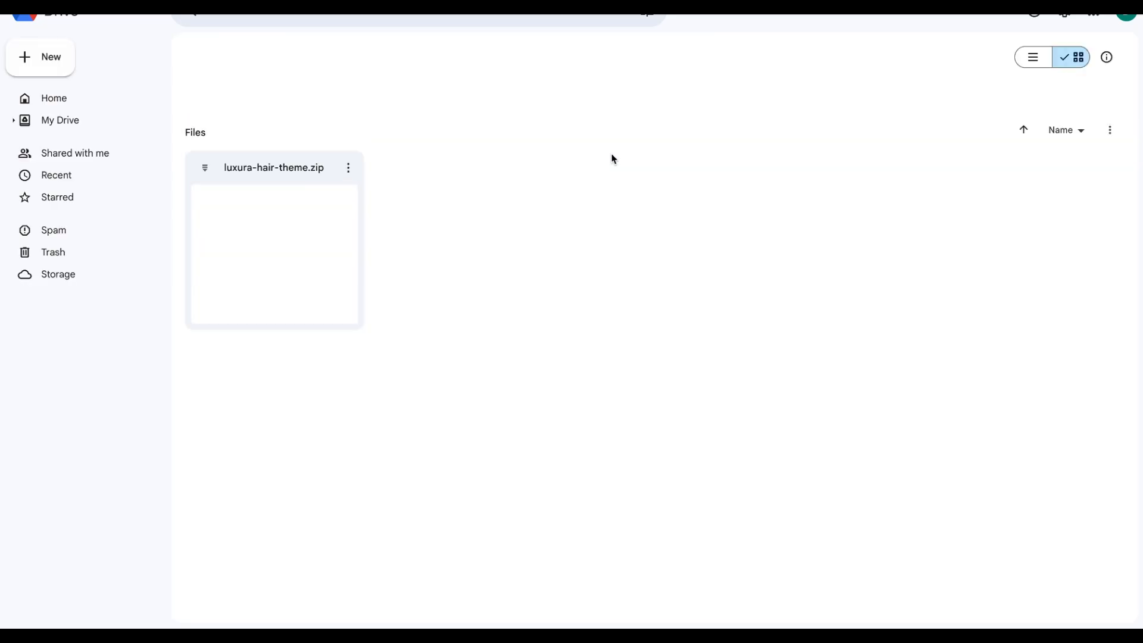
left_click(343, 167)
left_click(377, 229)
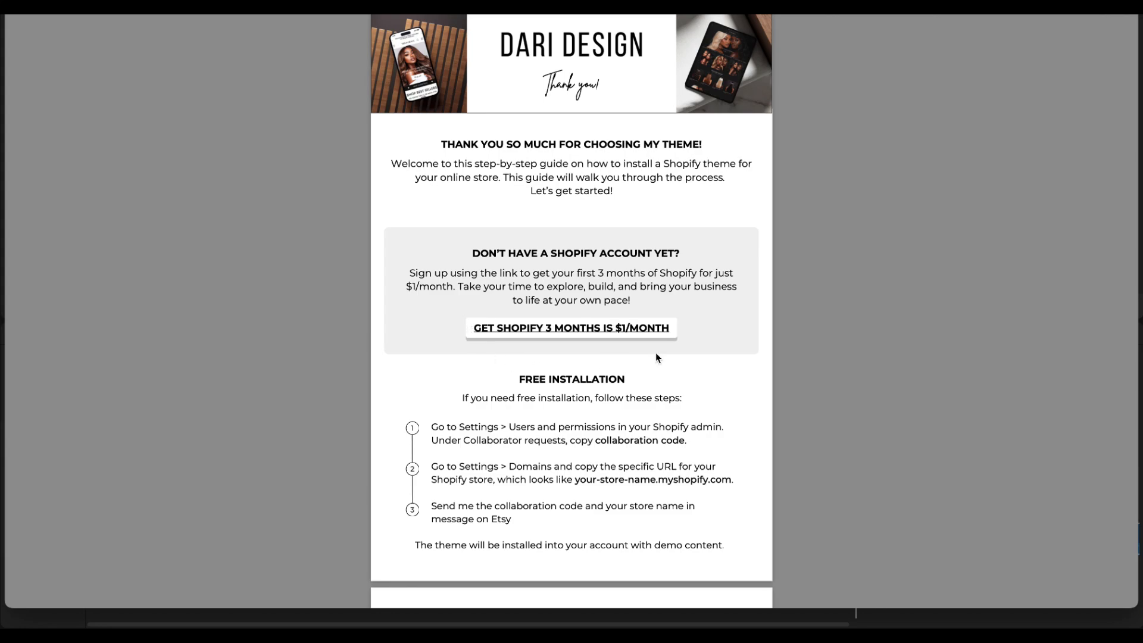
Follow the guide's Shopify offer link, go to the store admin and upload luxura-hair-theme (1).zip to the theme library.
left_click(613, 329)
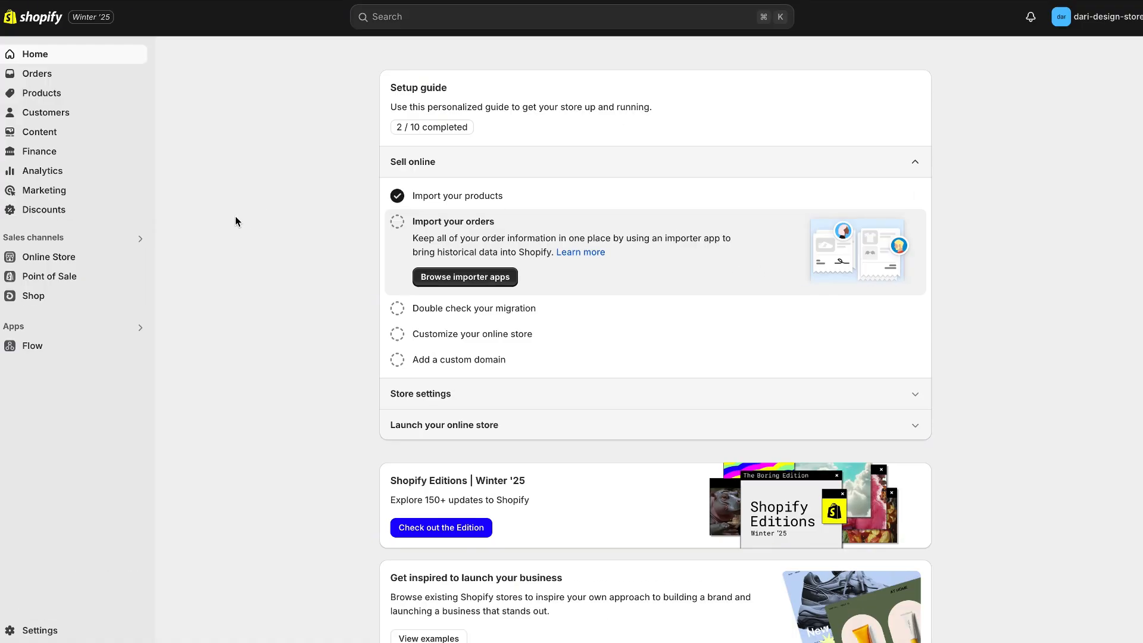
left_click(63, 258)
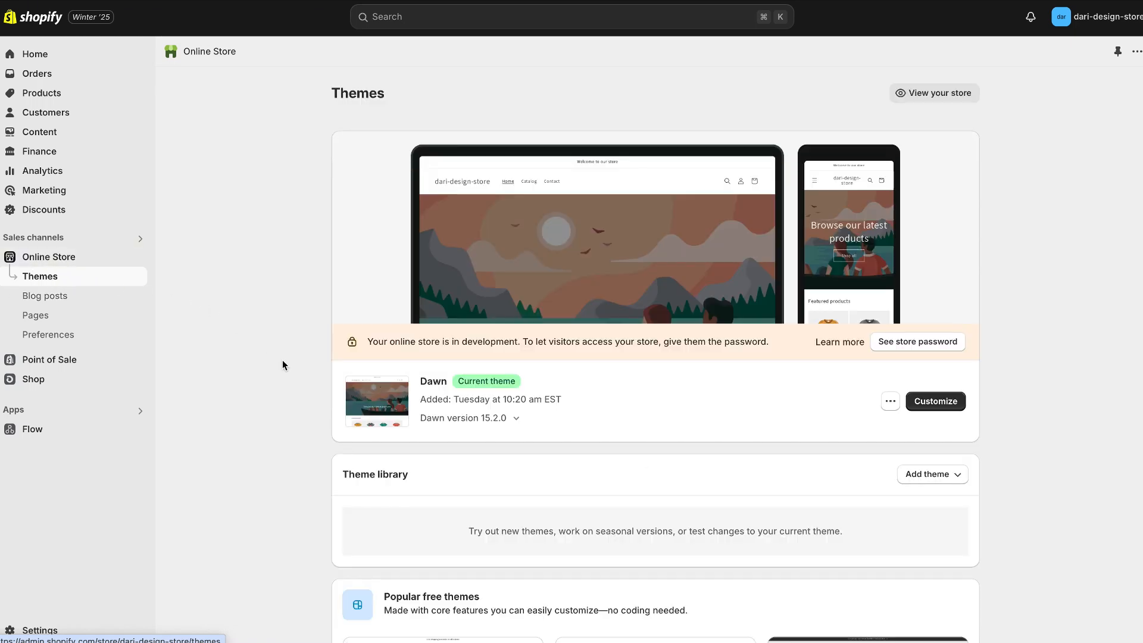
left_click(930, 475)
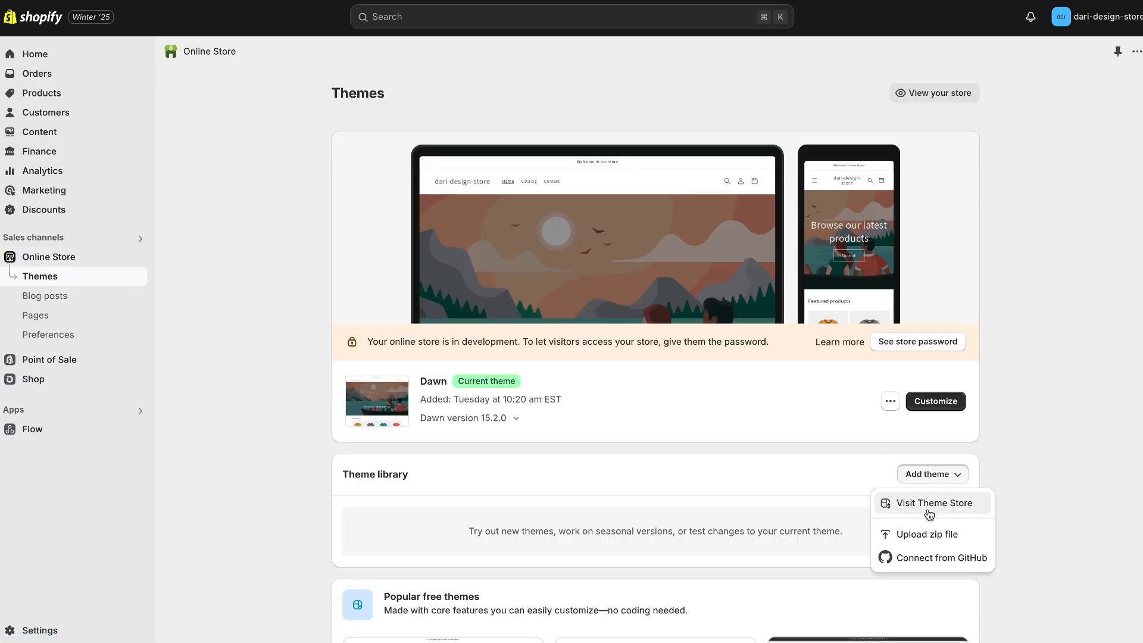
left_click(927, 532)
left_click(586, 342)
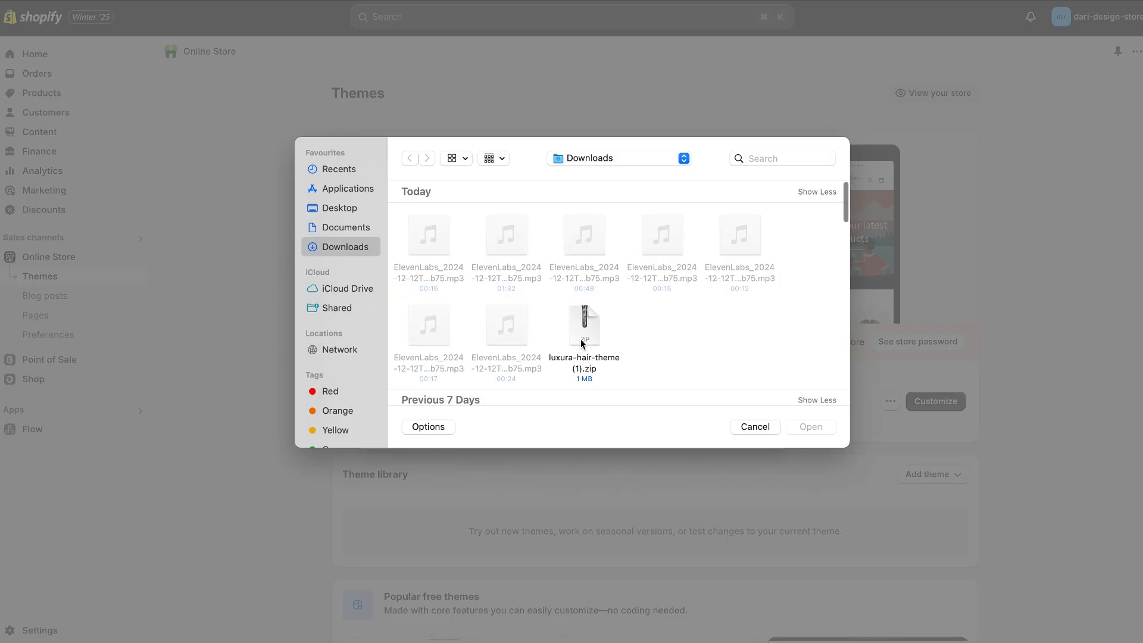
left_click(586, 337)
double_click(587, 338)
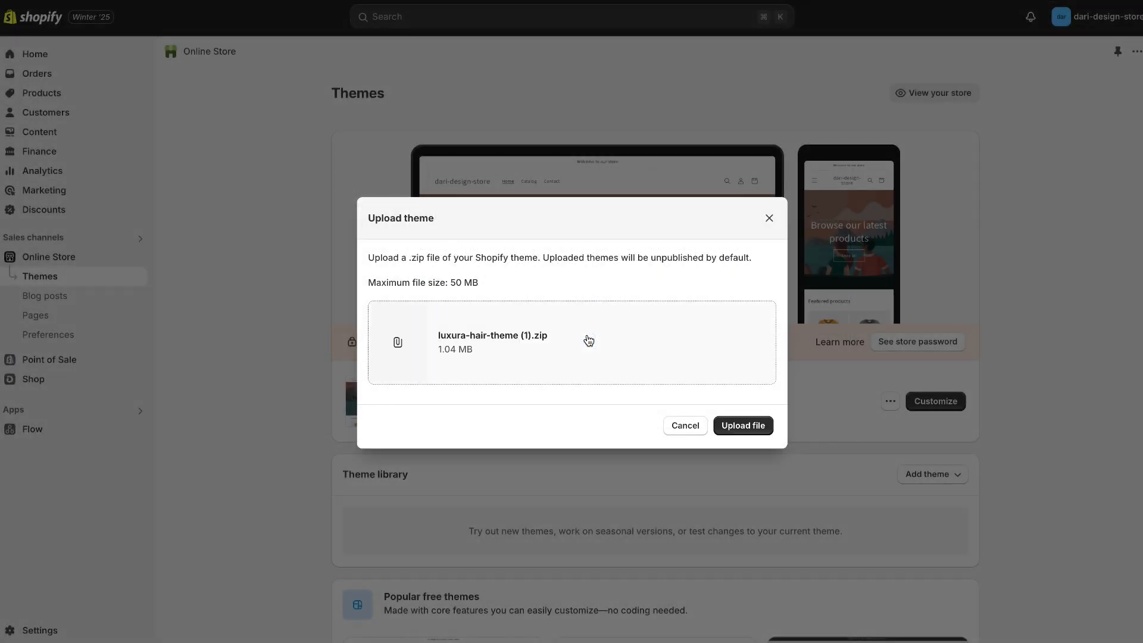
left_click(742, 427)
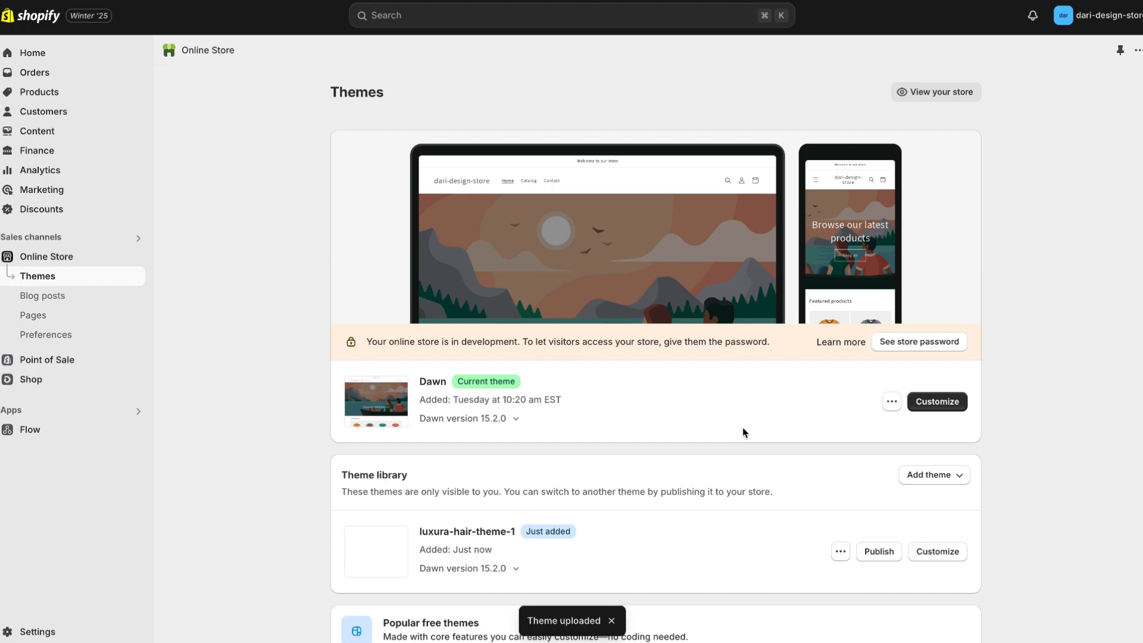
Publish luxura-hair-theme-1 as the store's current theme in place of Dawn.
left_click(892, 560)
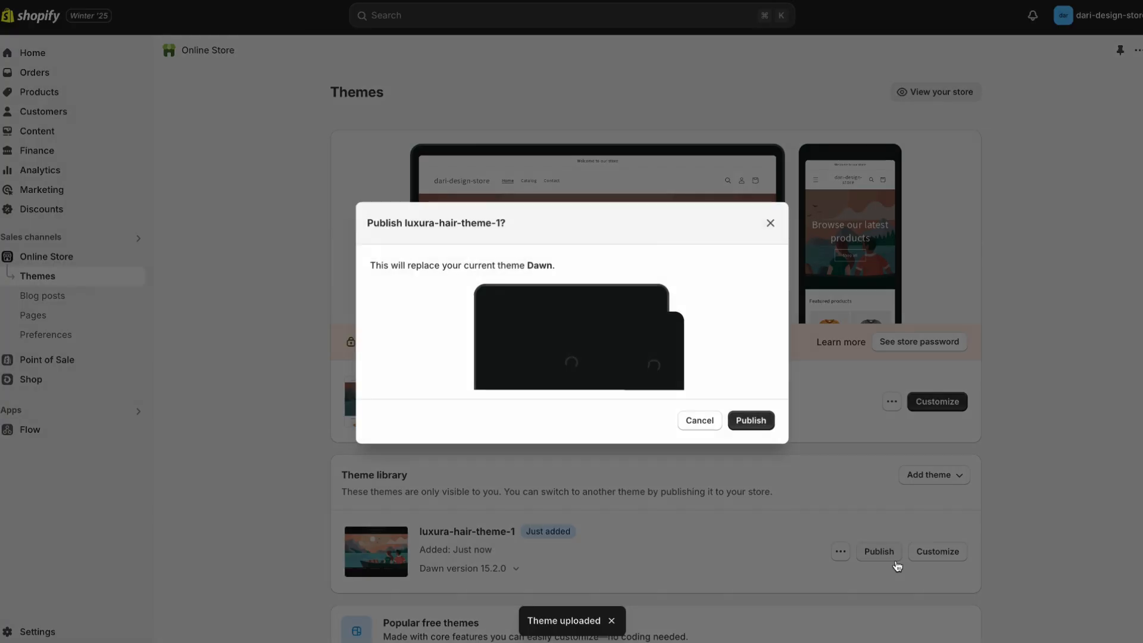
left_click(750, 422)
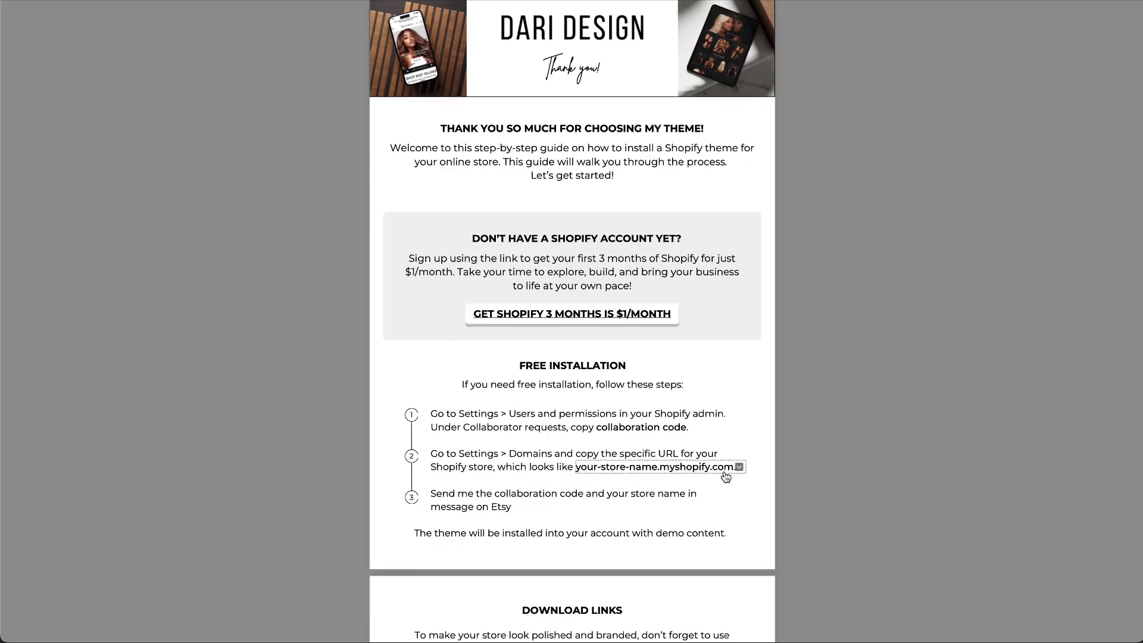
Follow the guide's Images link to Google Drive and download the whole luxura folder.
scroll(725, 474, "down", 5)
scroll(725, 476, "down", 4)
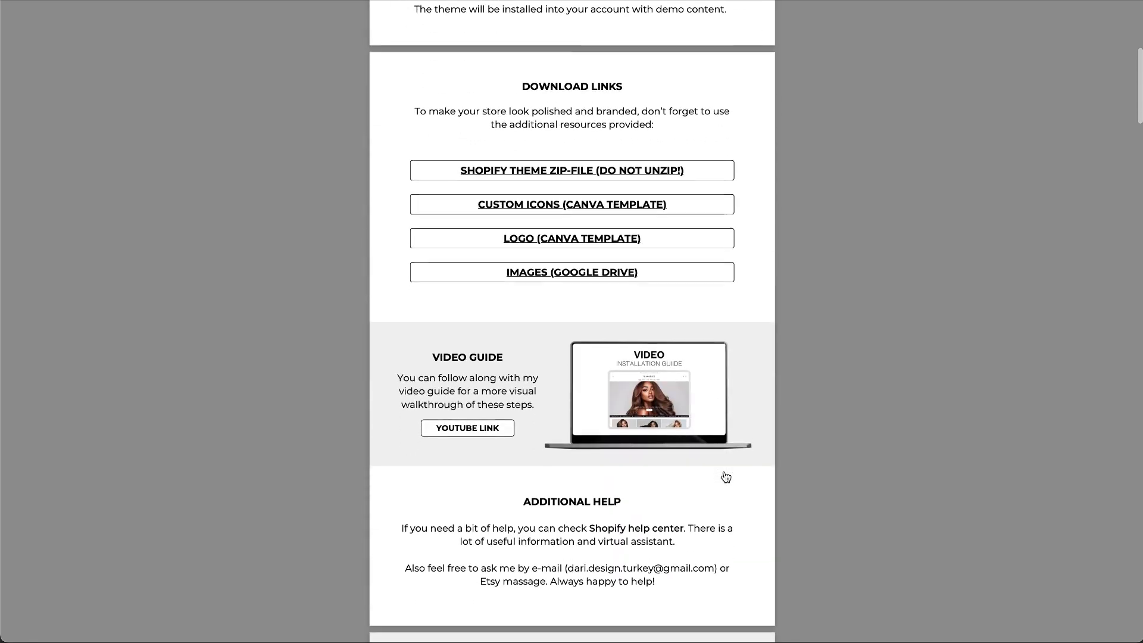
left_click(583, 283)
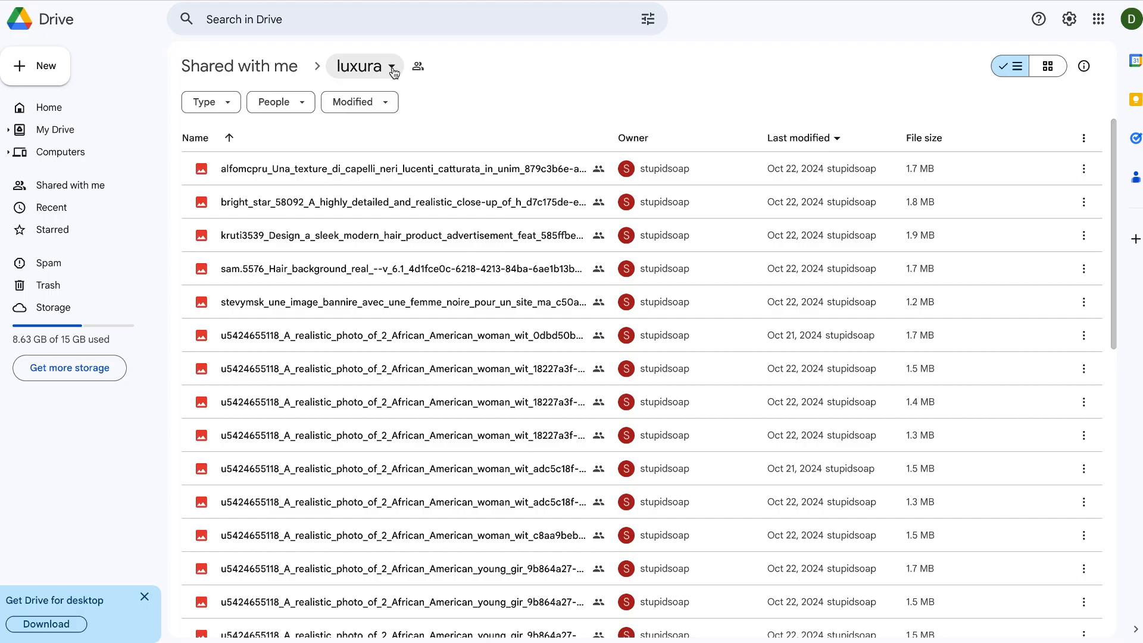
left_click(392, 67)
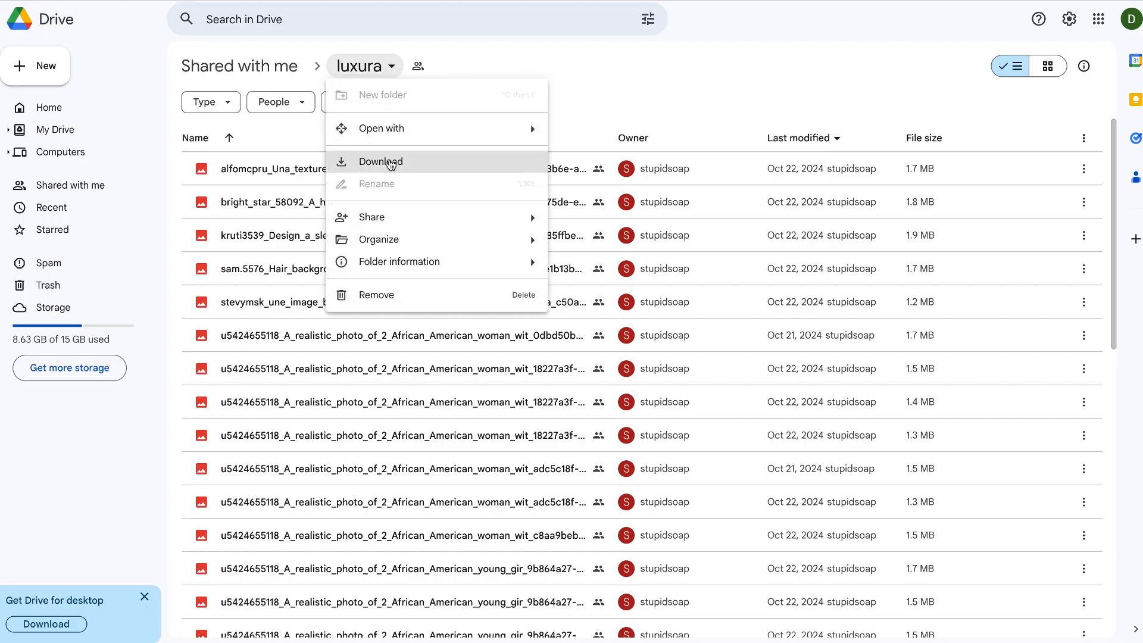
left_click(390, 162)
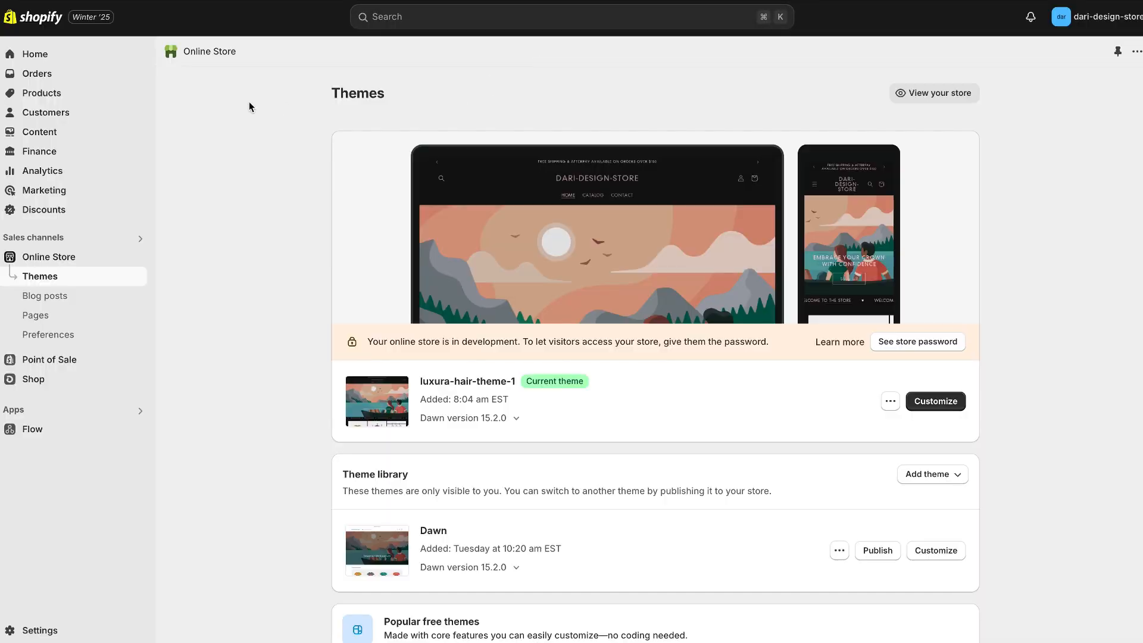
Upload all images from the downloaded luxura folder to the Shopify store's content files.
left_click(44, 136)
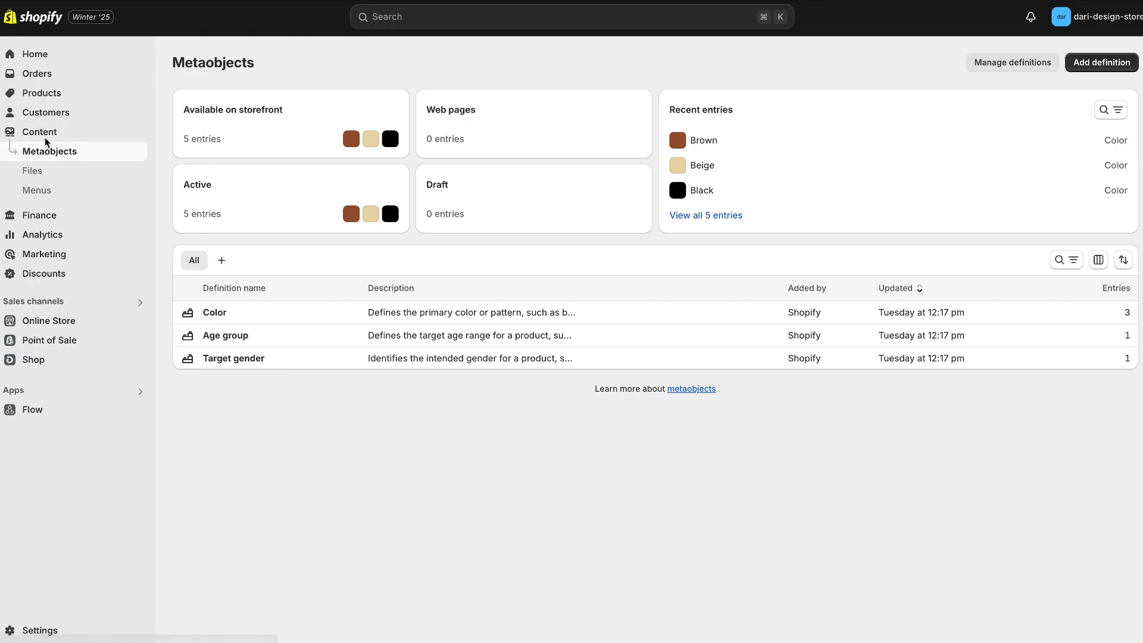
left_click(42, 176)
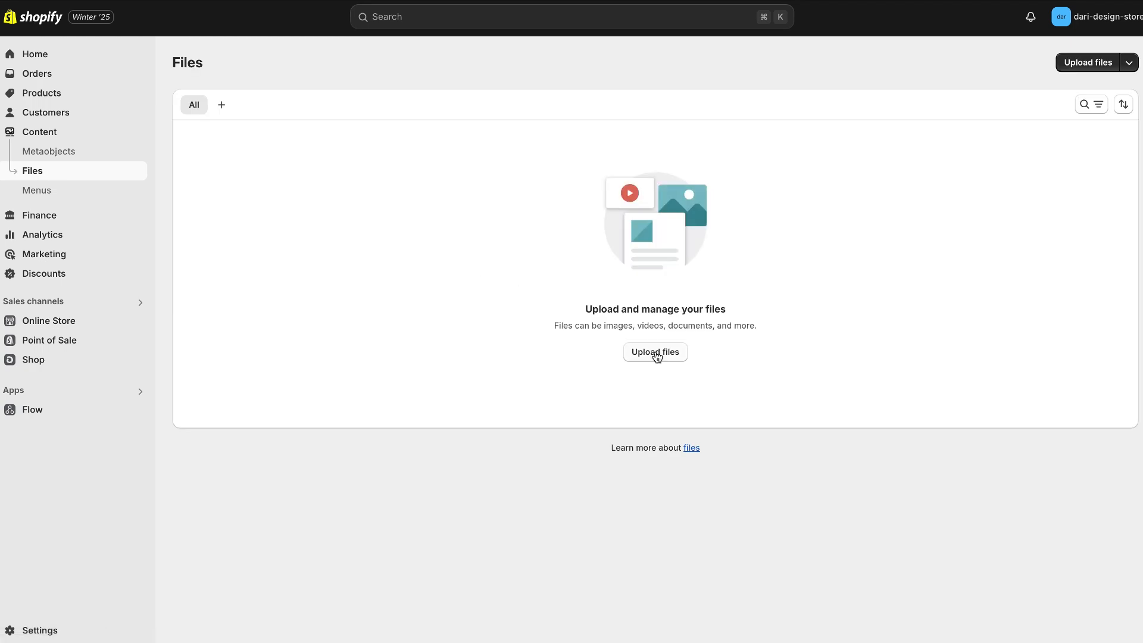
left_click(656, 353)
key("super+a")
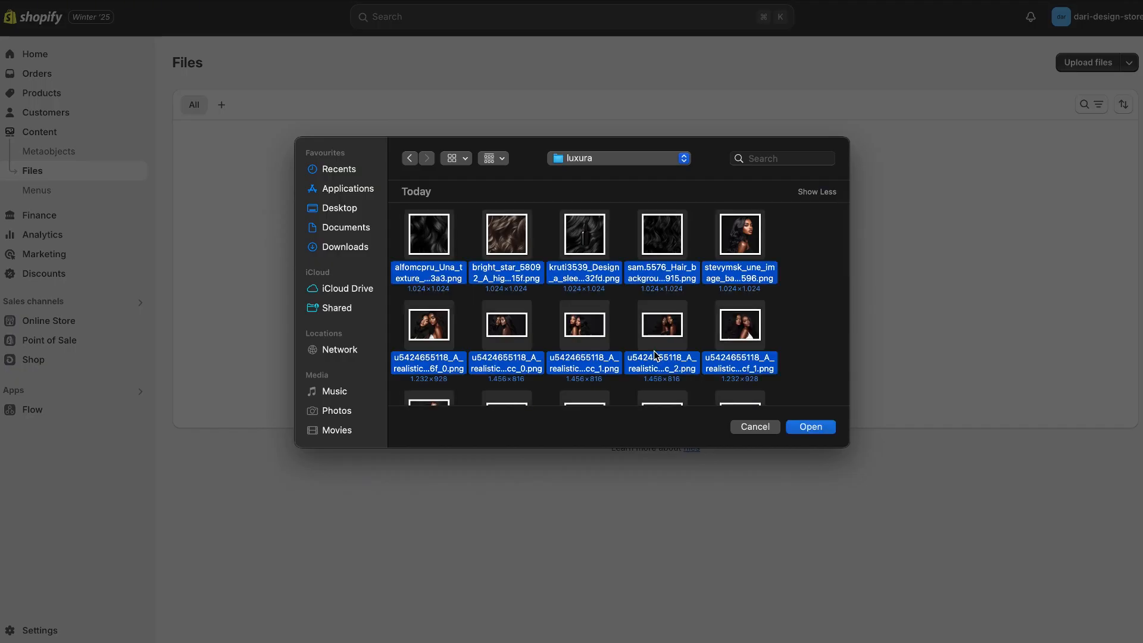
left_click(819, 428)
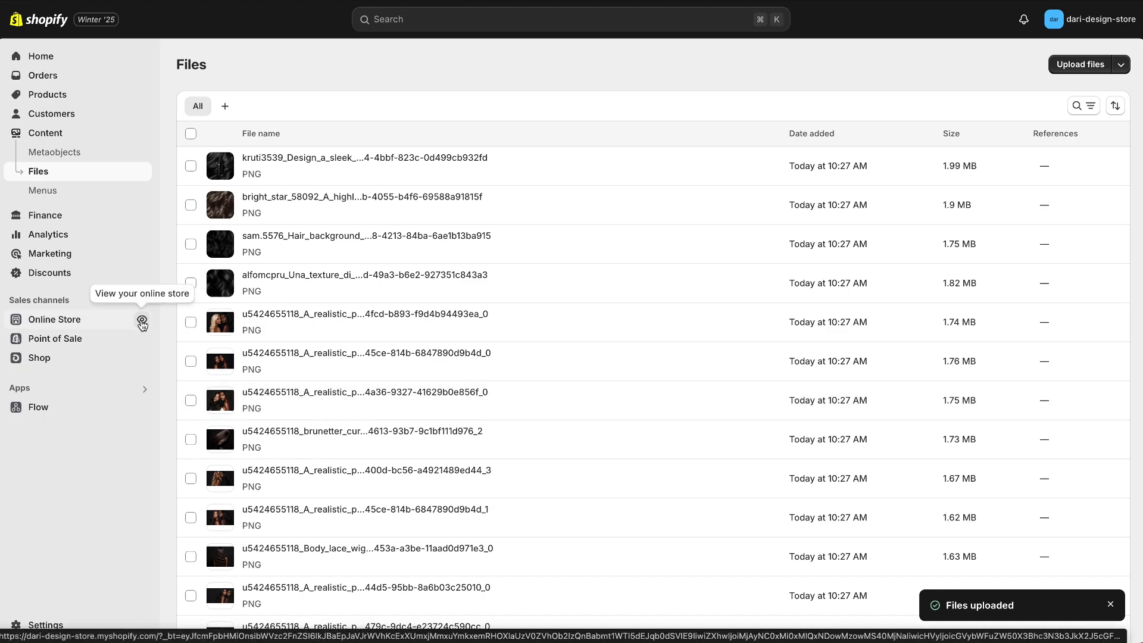
View the live online store and look through its home page sections from the banner down past the best sellers.
left_click(142, 322)
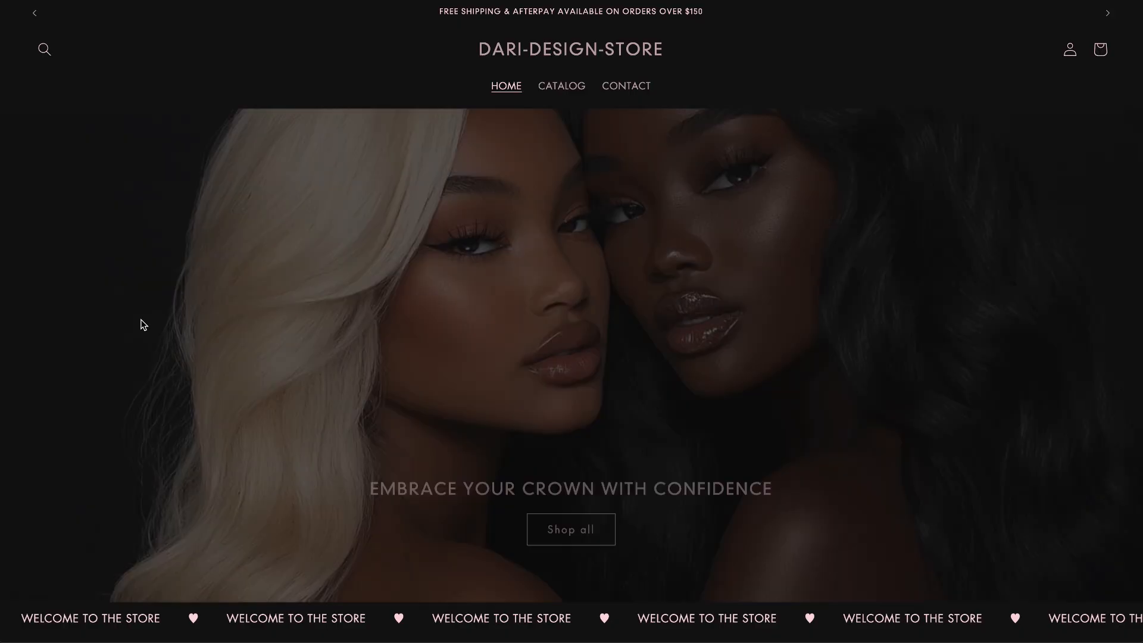
scroll(219, 377, "down", 6)
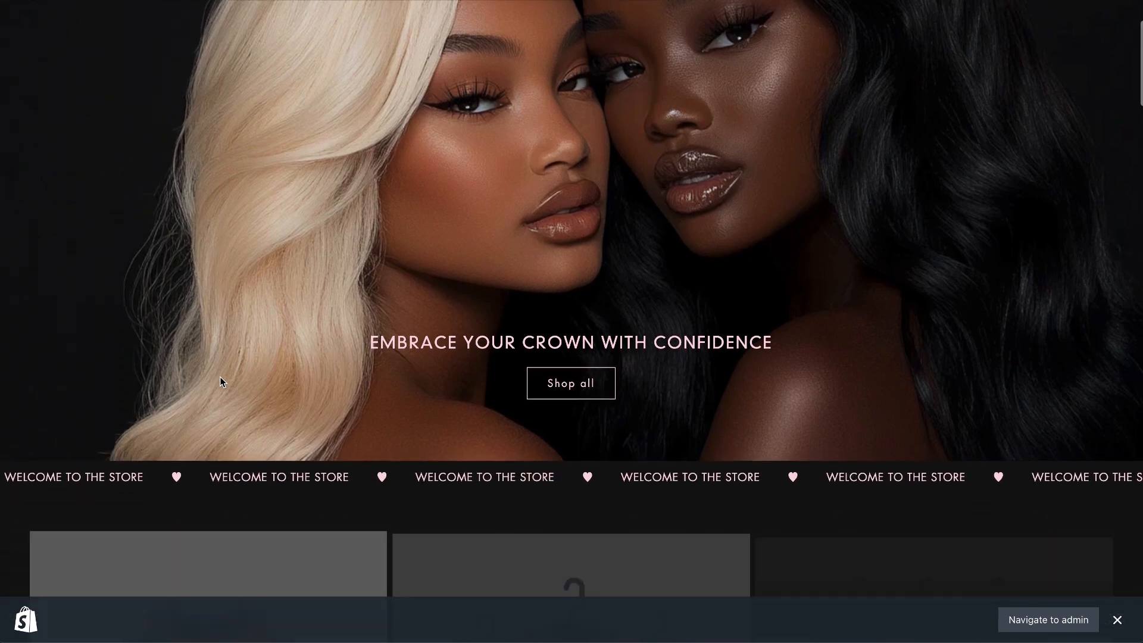
scroll(219, 381, "down", 9)
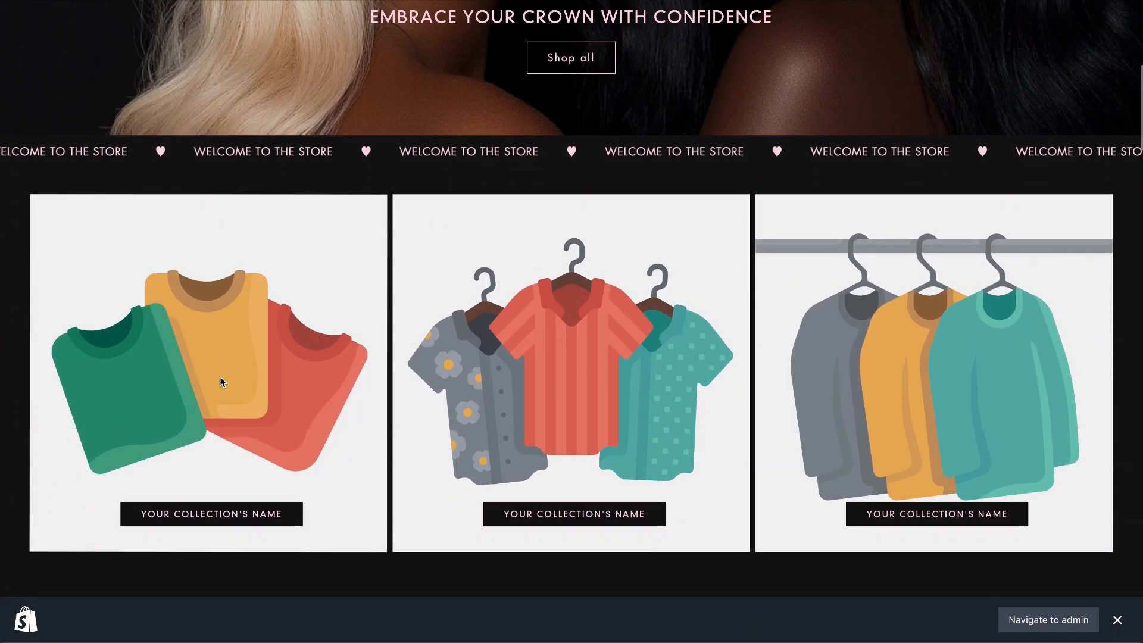
scroll(229, 358, "down", 9)
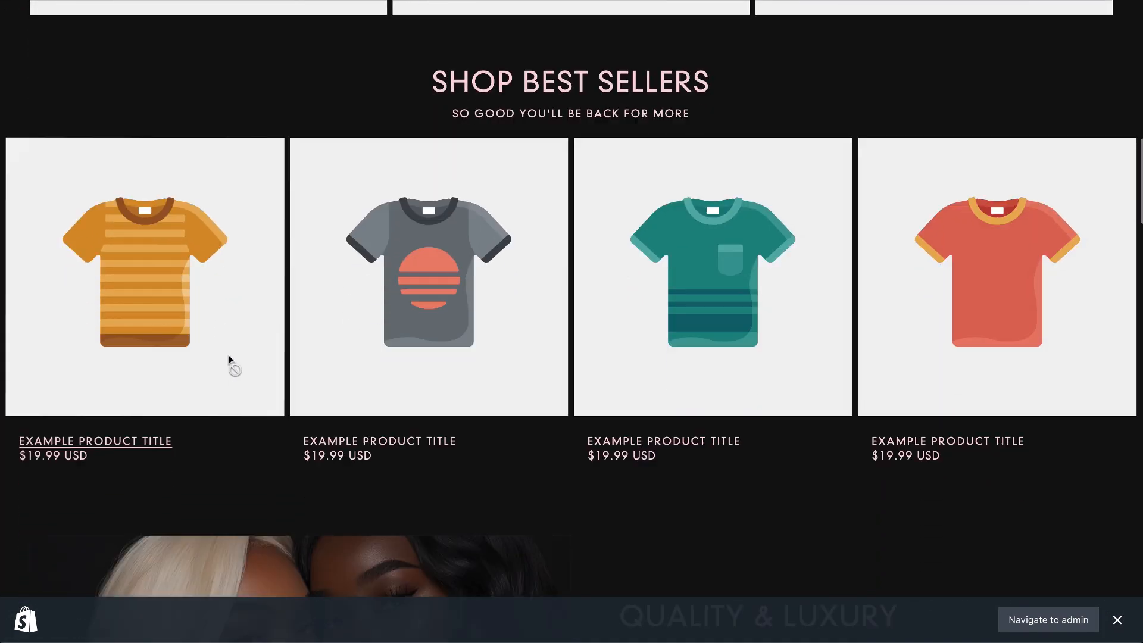
scroll(229, 355, "down", 9)
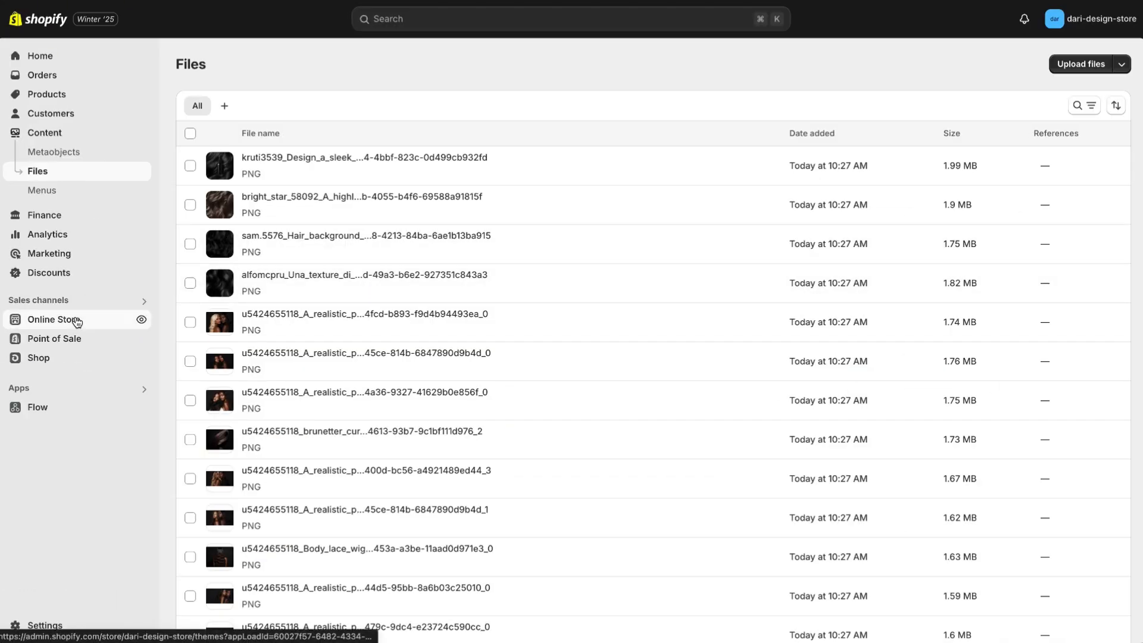
Add an online store page titled About, assign it the about theme template and save it.
left_click(78, 319)
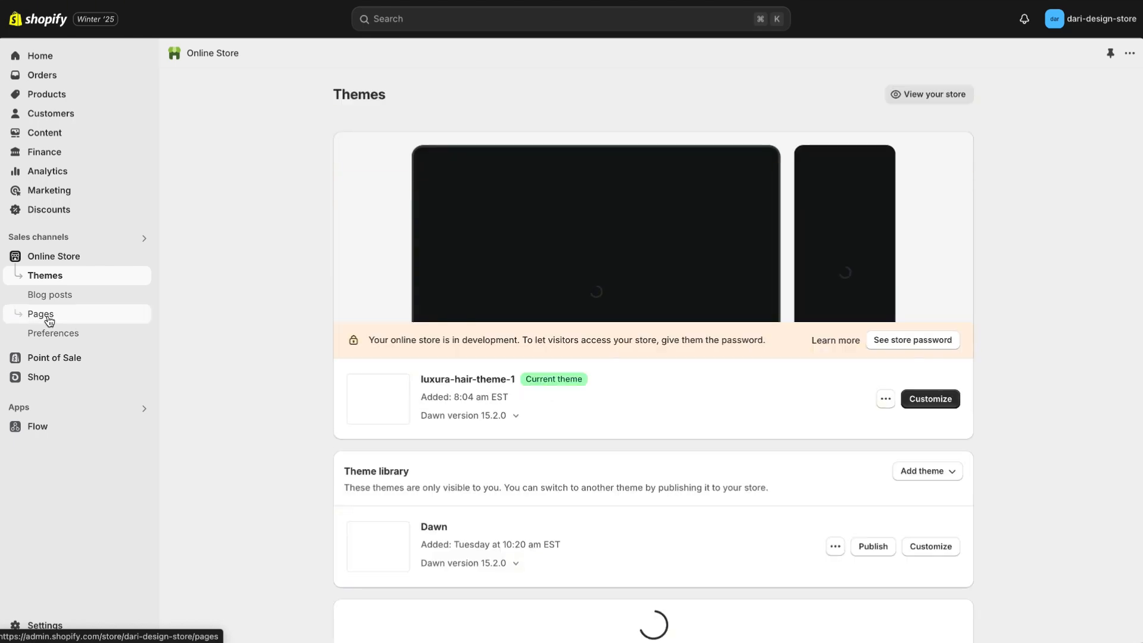
left_click(76, 321)
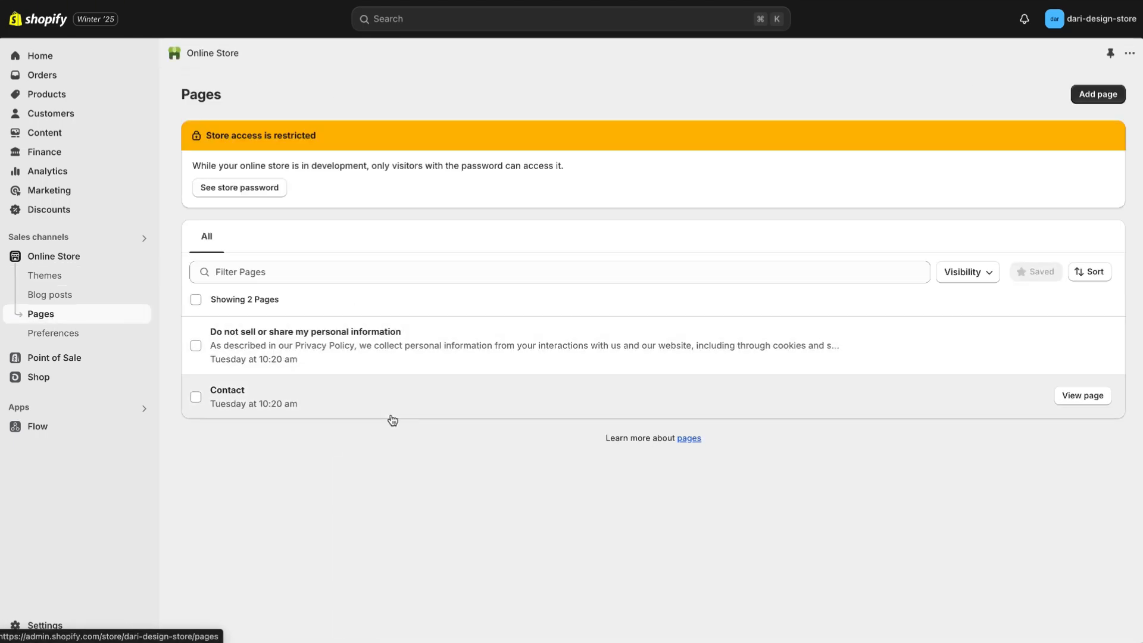
left_click(1095, 94)
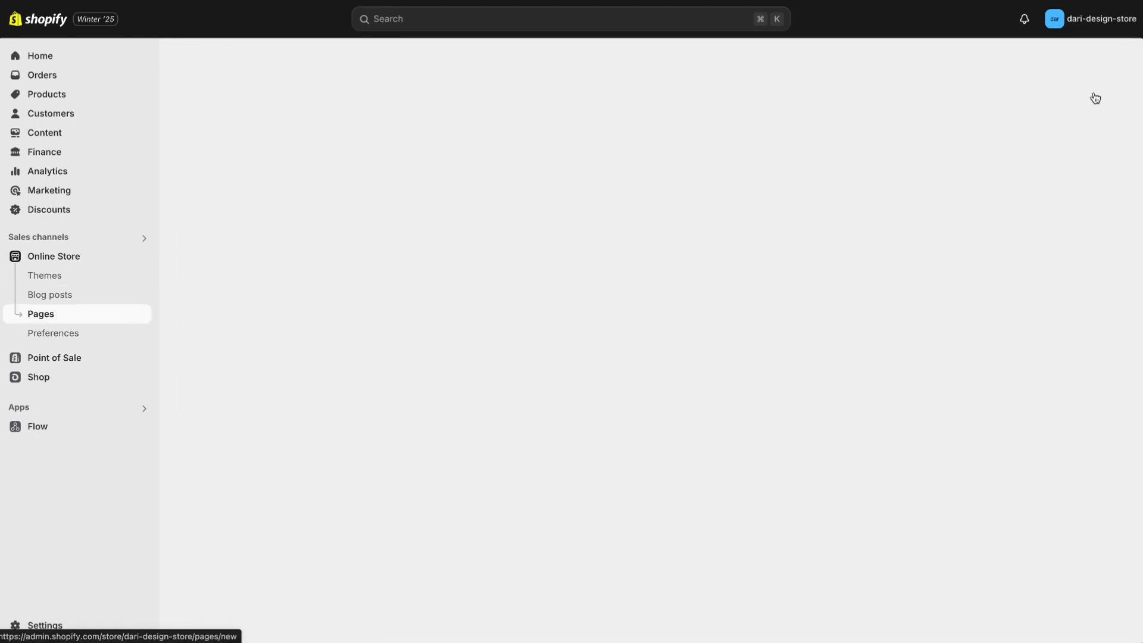
left_click(650, 162)
type("About")
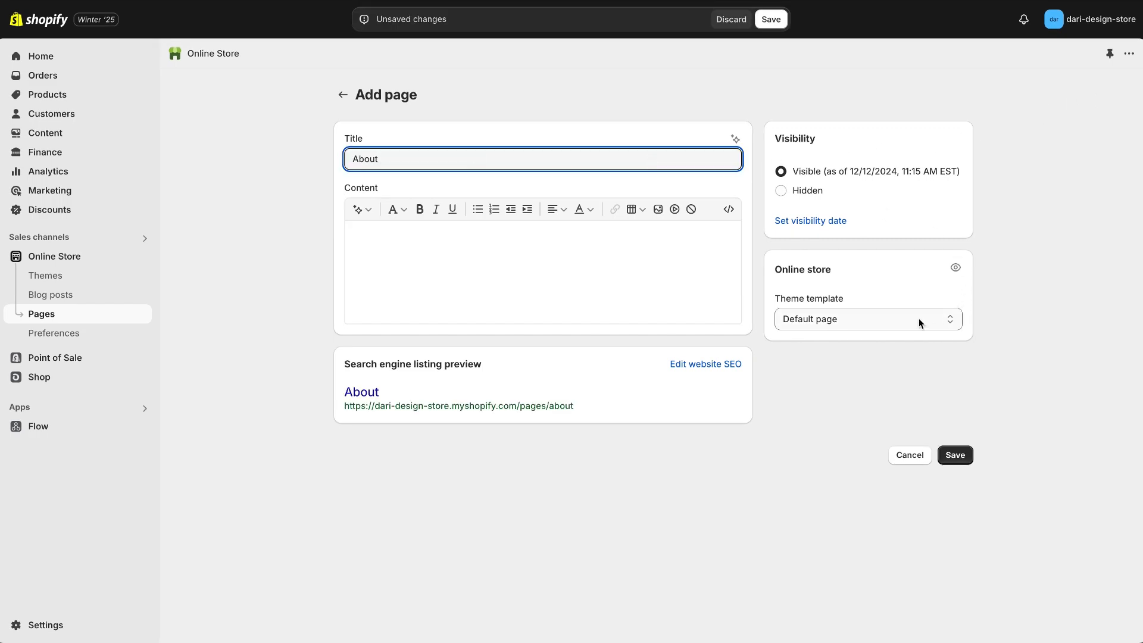
left_click(920, 323)
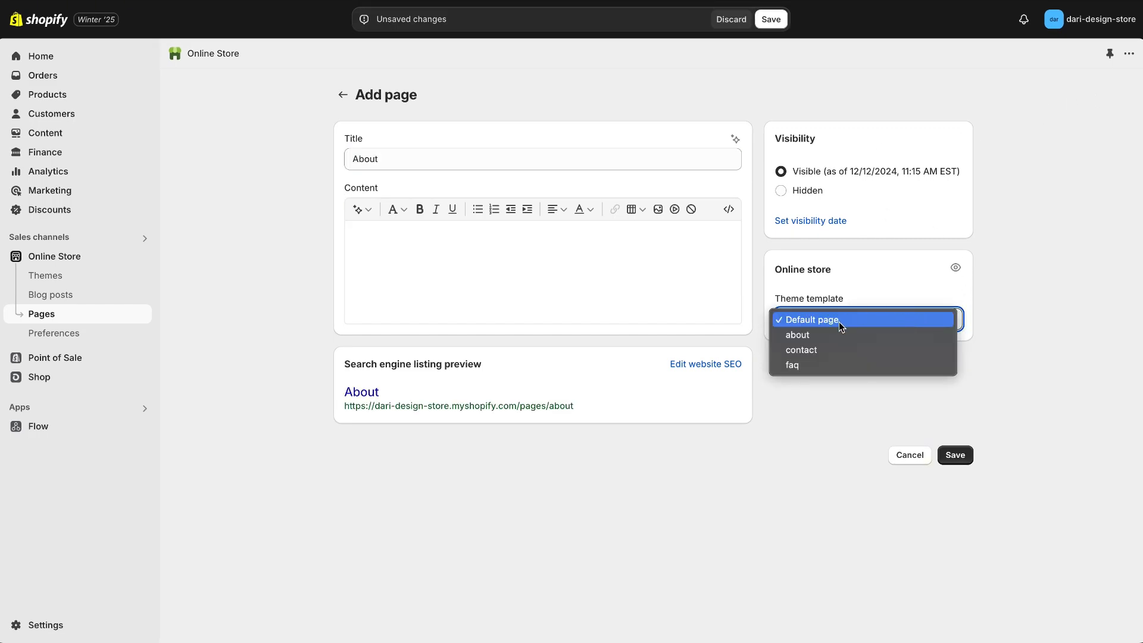
left_click(806, 336)
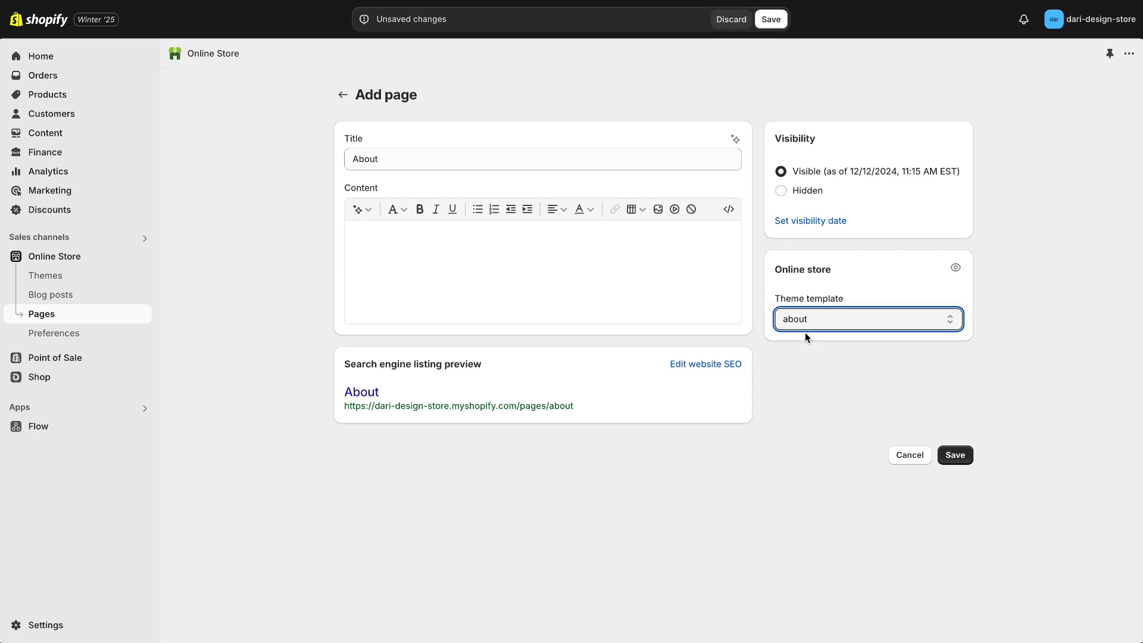
left_click(956, 457)
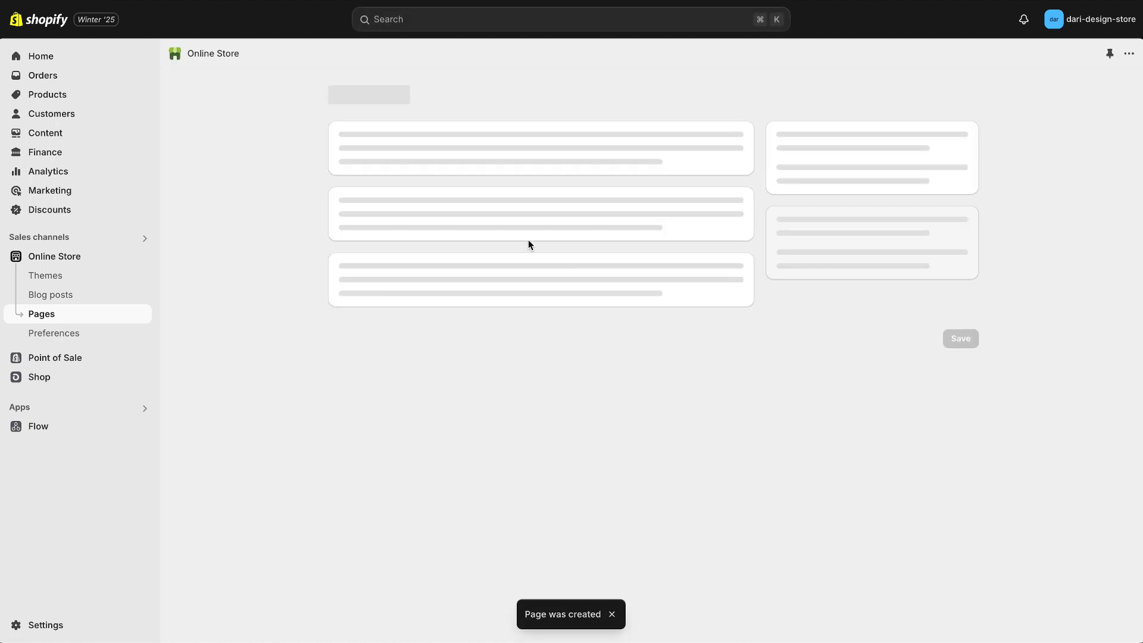
Add a page titled Terms of use containing the Luxura Hair terms text, keep the Default page template and save it.
left_click(480, 166)
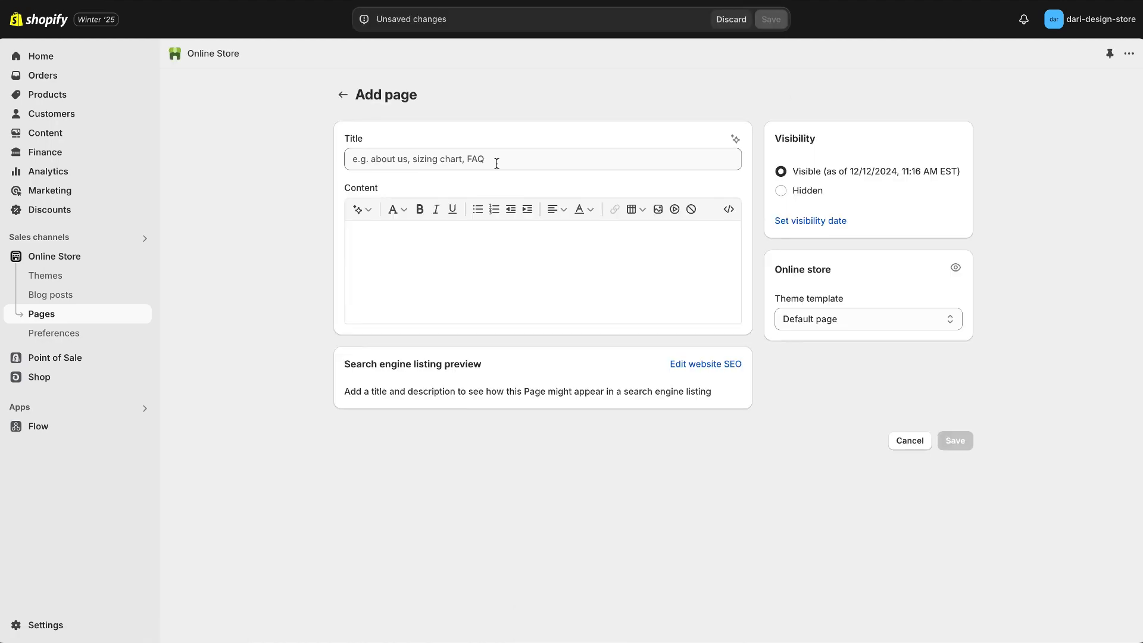
left_click(490, 160)
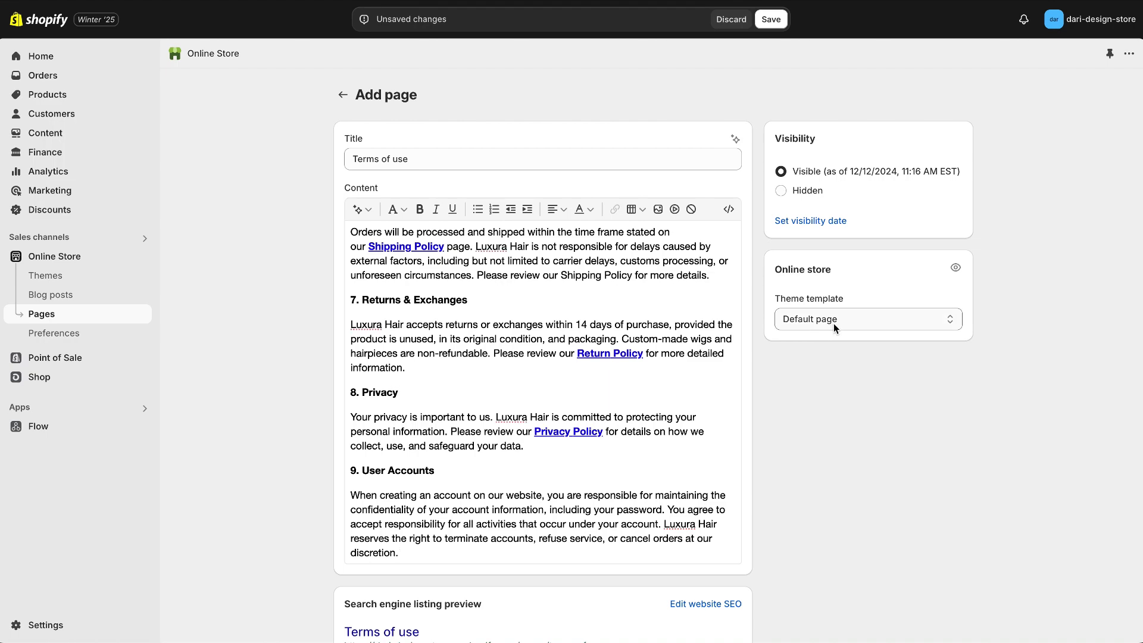
scroll(842, 444, "down", 2)
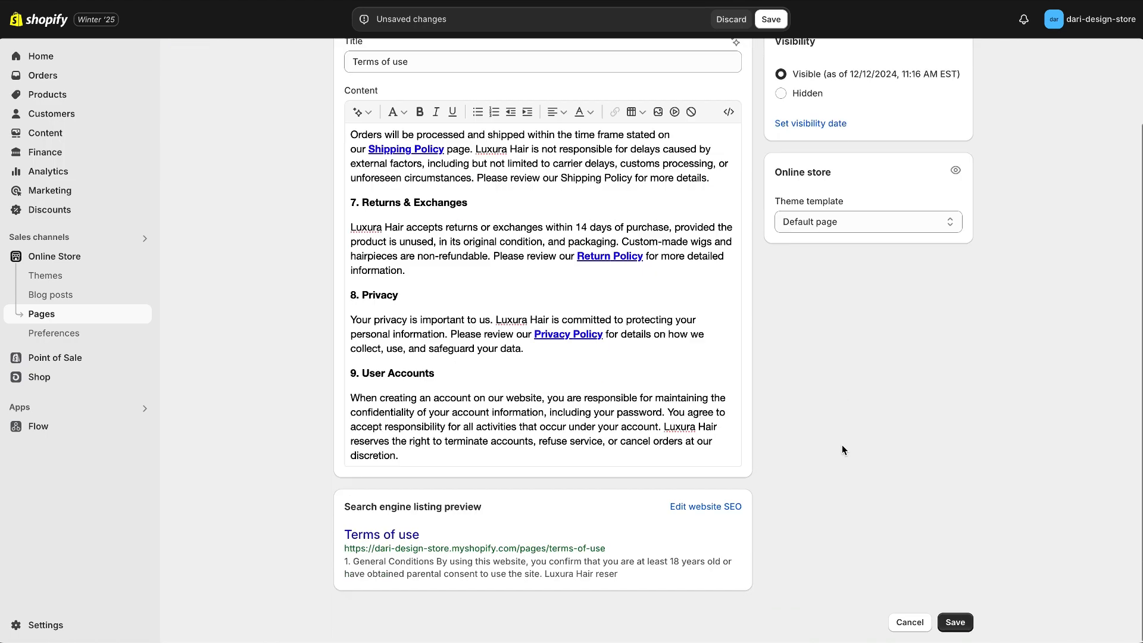
left_click(955, 622)
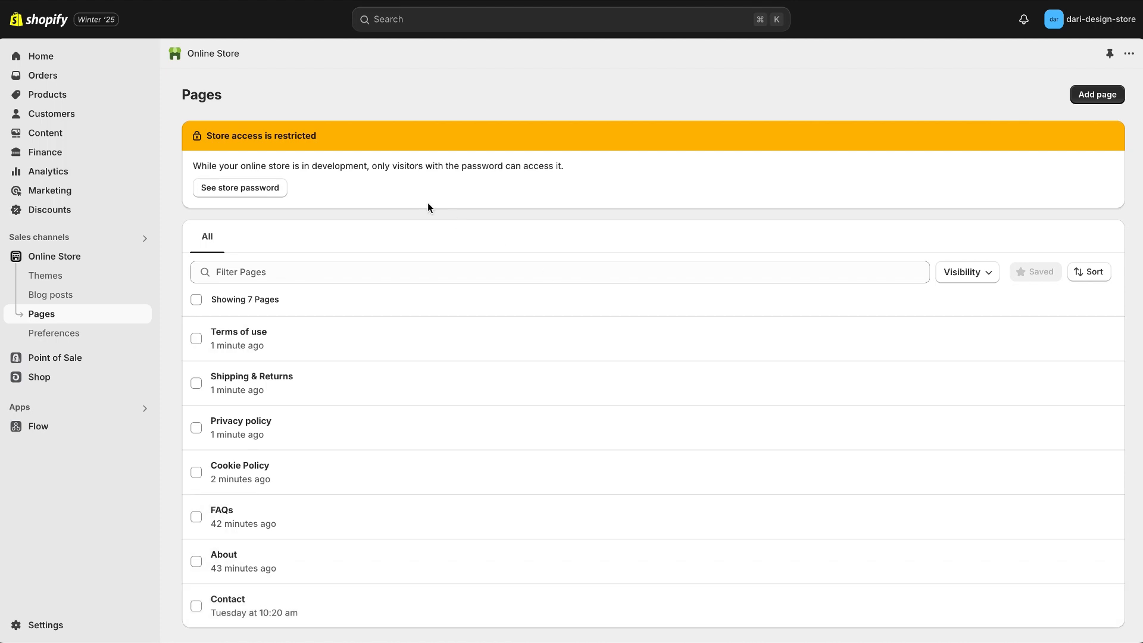
Add an item labelled About to the store's Main menu and link it to the About page.
left_click(61, 133)
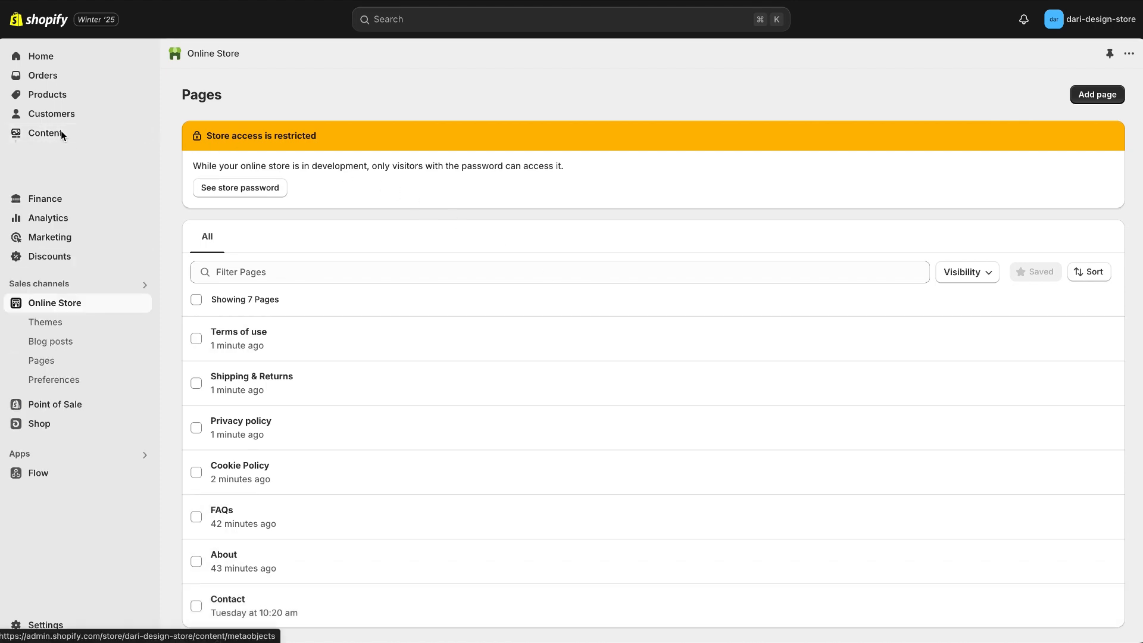
left_click(45, 191)
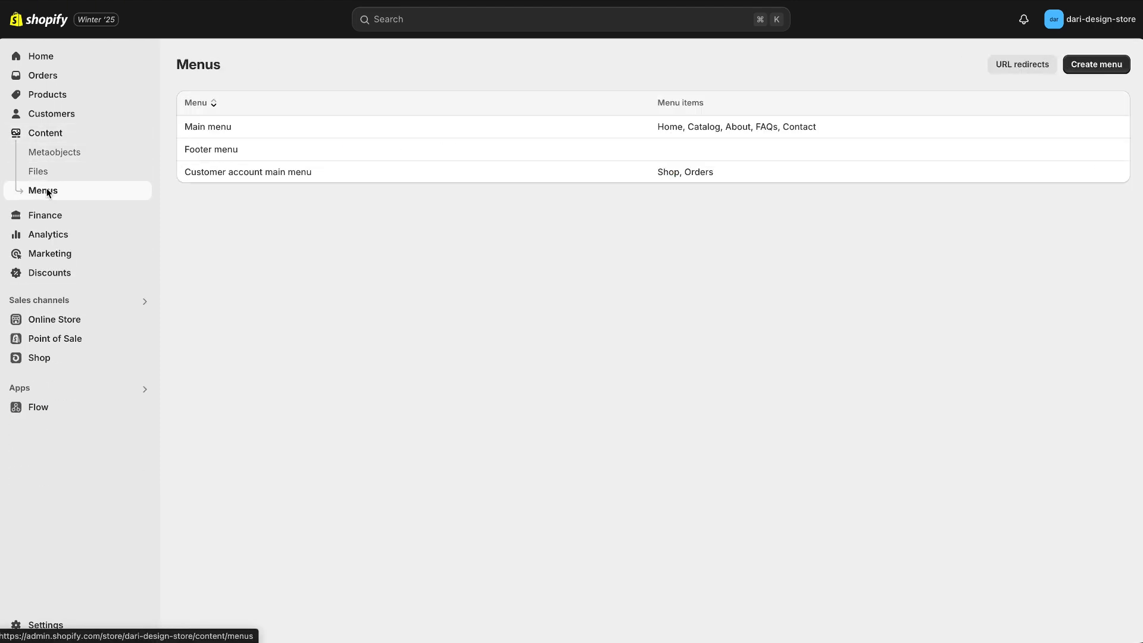
left_click(217, 130)
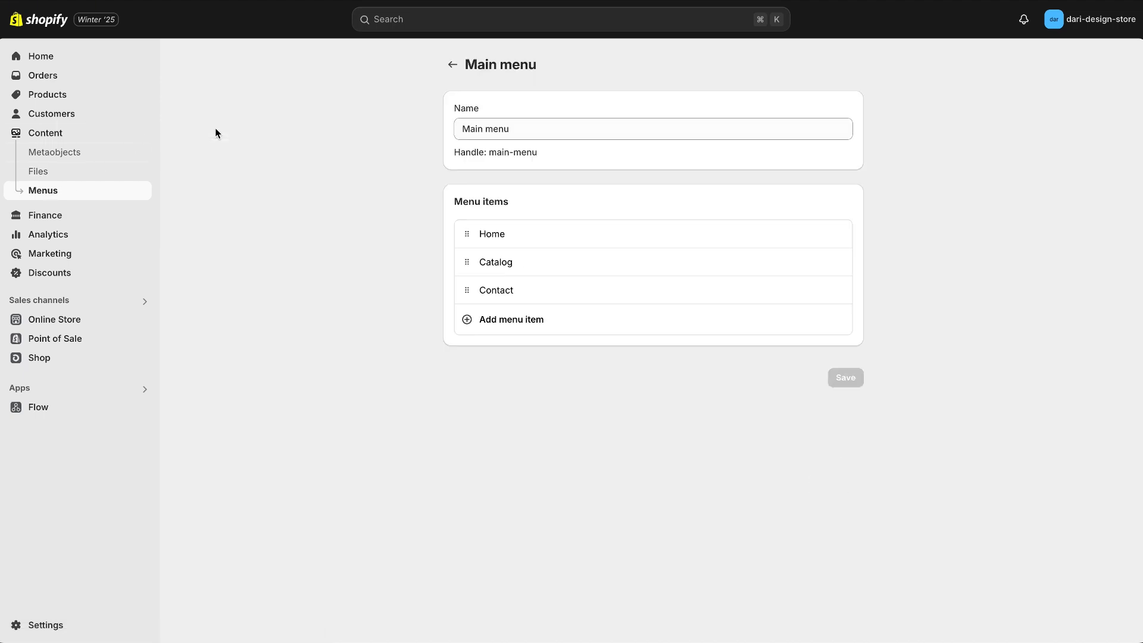
left_click(482, 319)
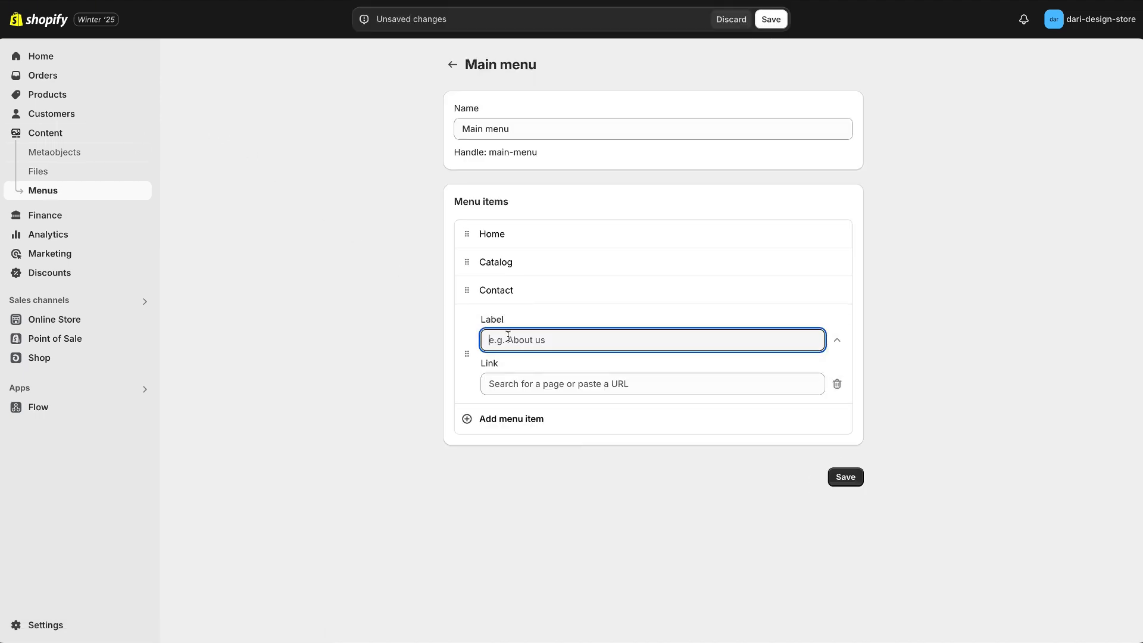
type("Ab")
left_click(528, 382)
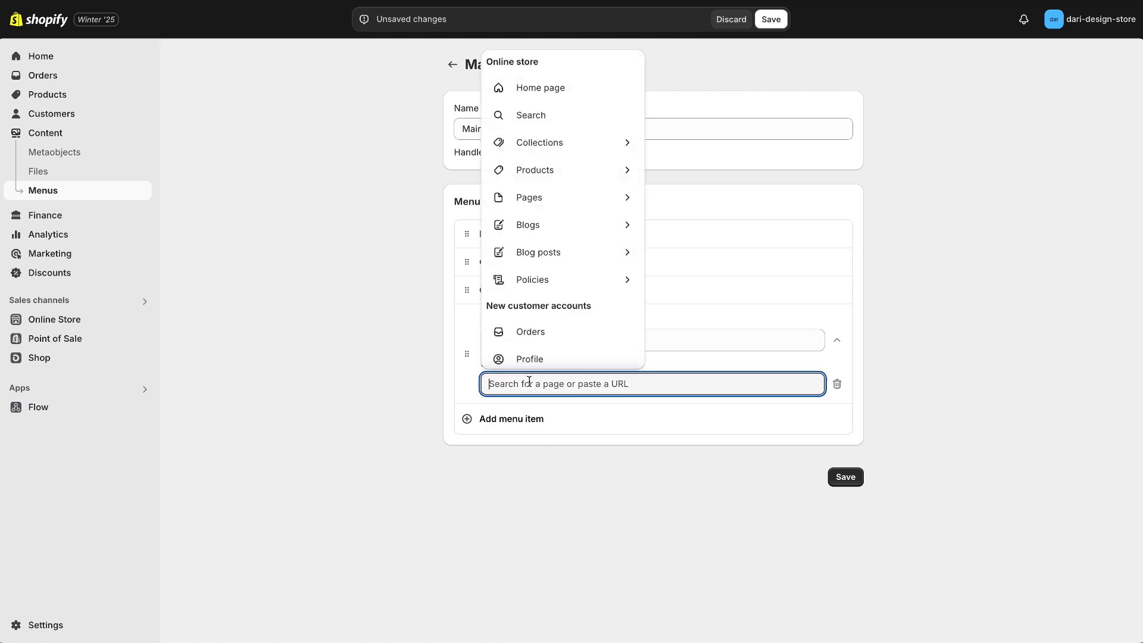
left_click(576, 200)
left_click(526, 439)
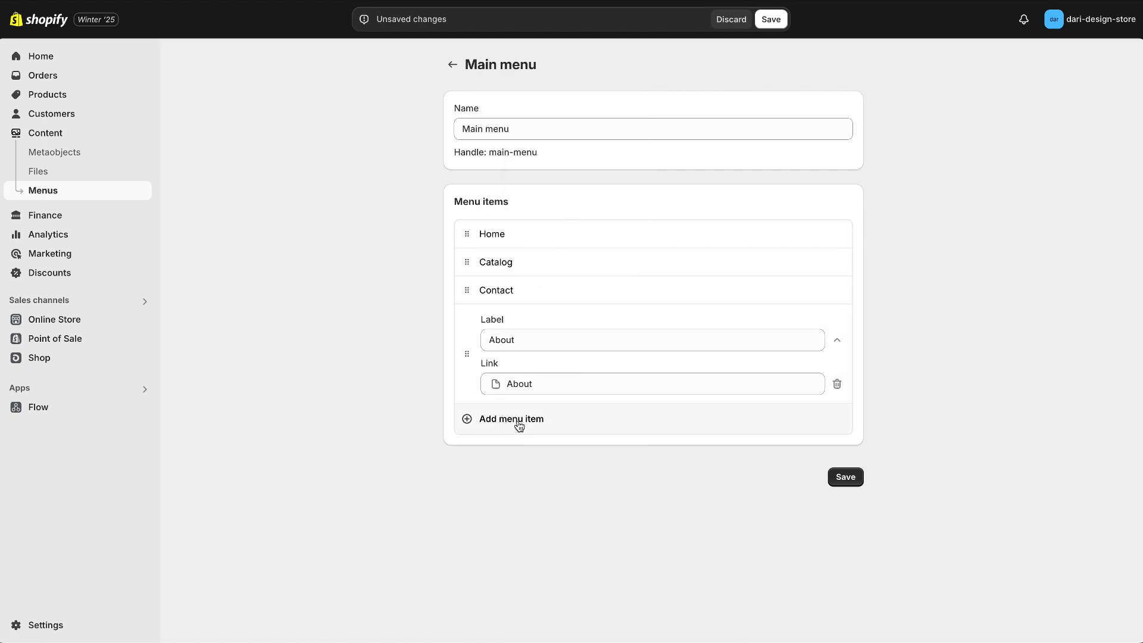
Add an FAQs item linked to the FAQs page, move Contact to the end of the Main menu and save.
left_click(518, 420)
type("FA")
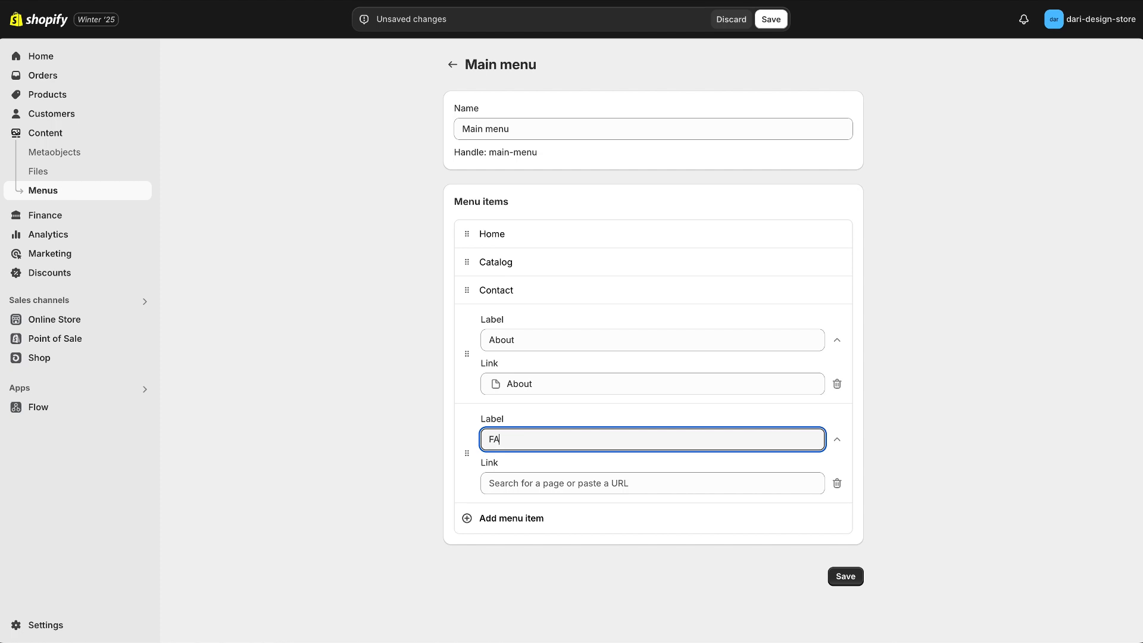
type("Qs")
left_click(535, 476)
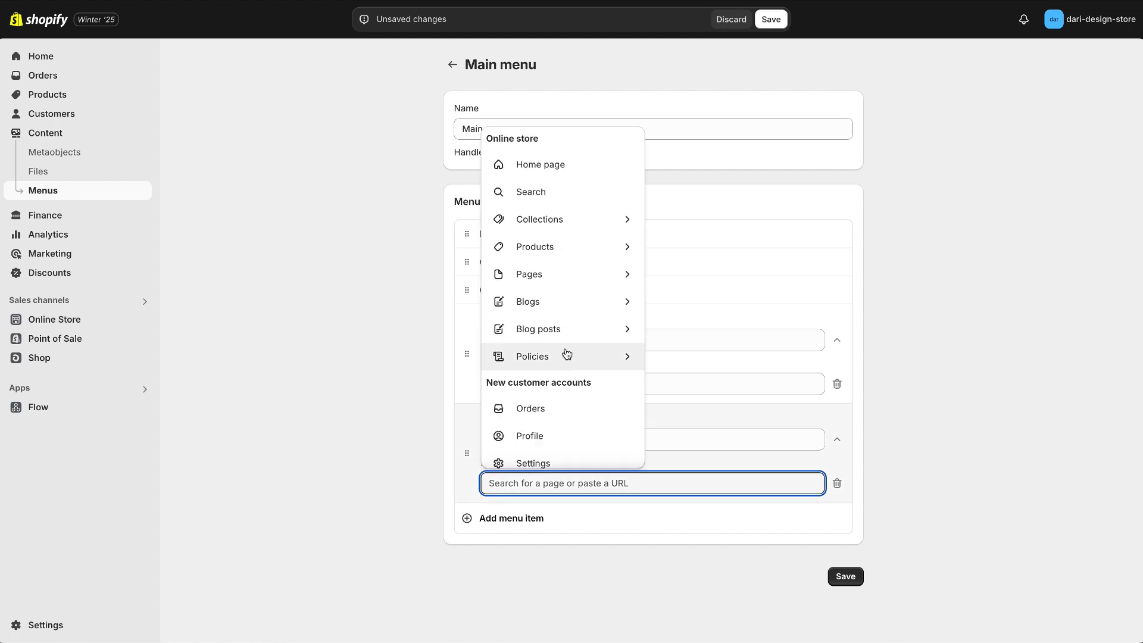
left_click(566, 281)
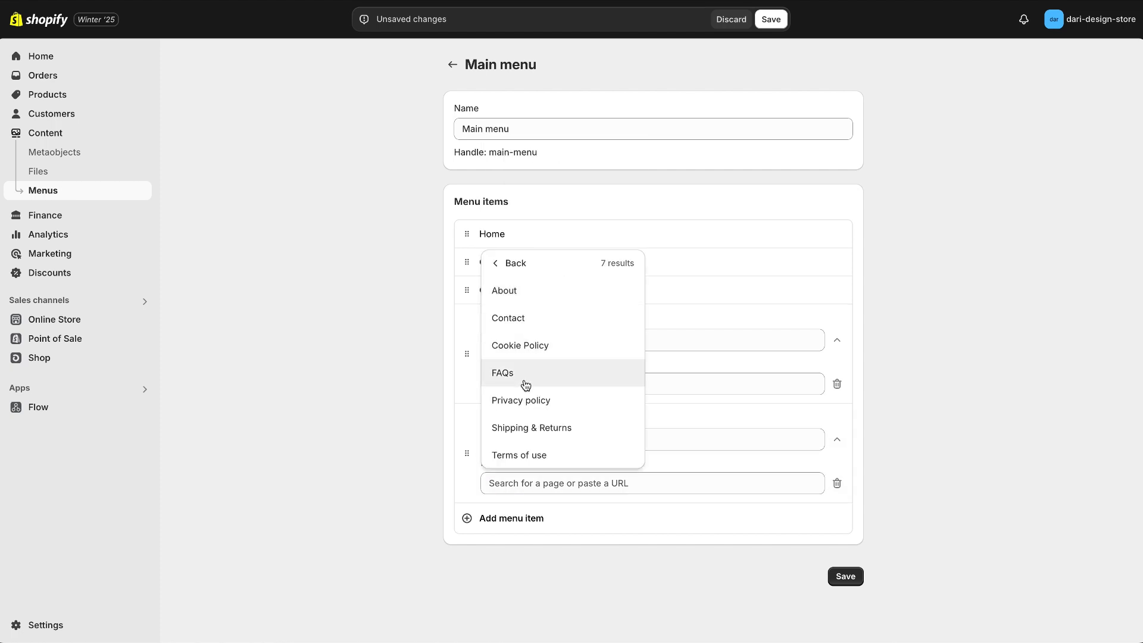
left_click(523, 384)
left_click_drag(468, 294, 459, 473)
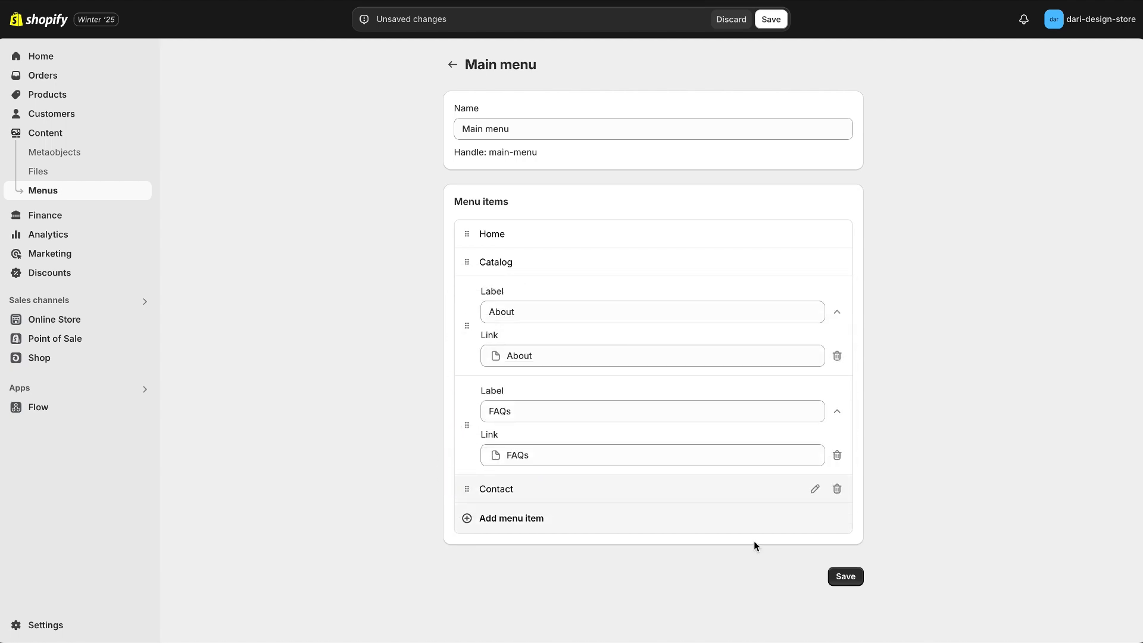
left_click(846, 583)
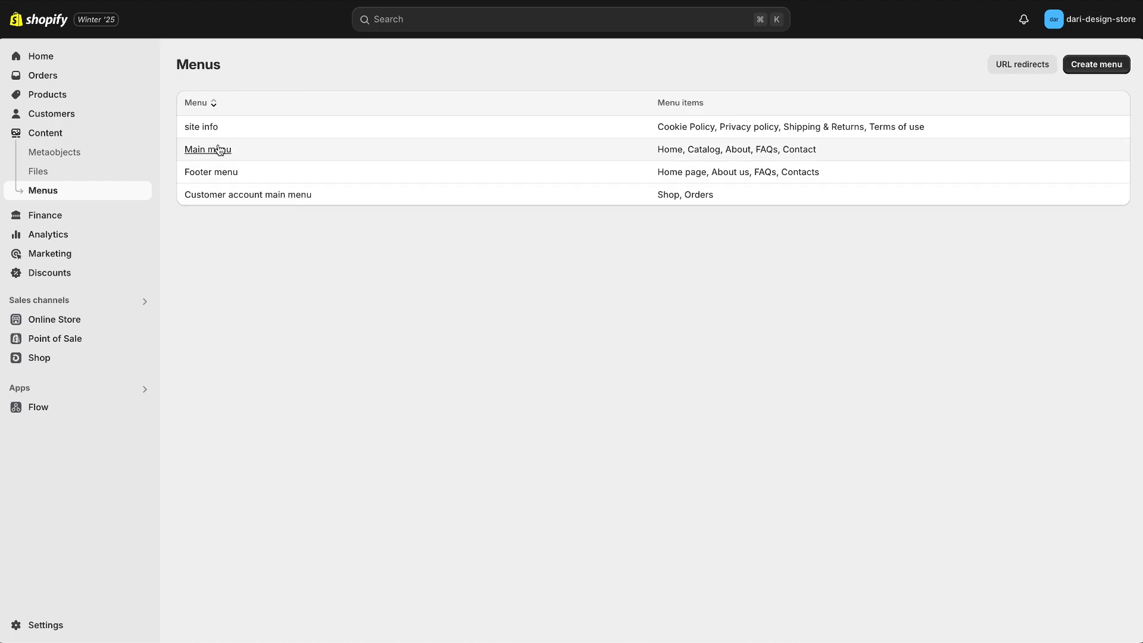
Look through the items of the Footer menu and the site info menu.
left_click(213, 173)
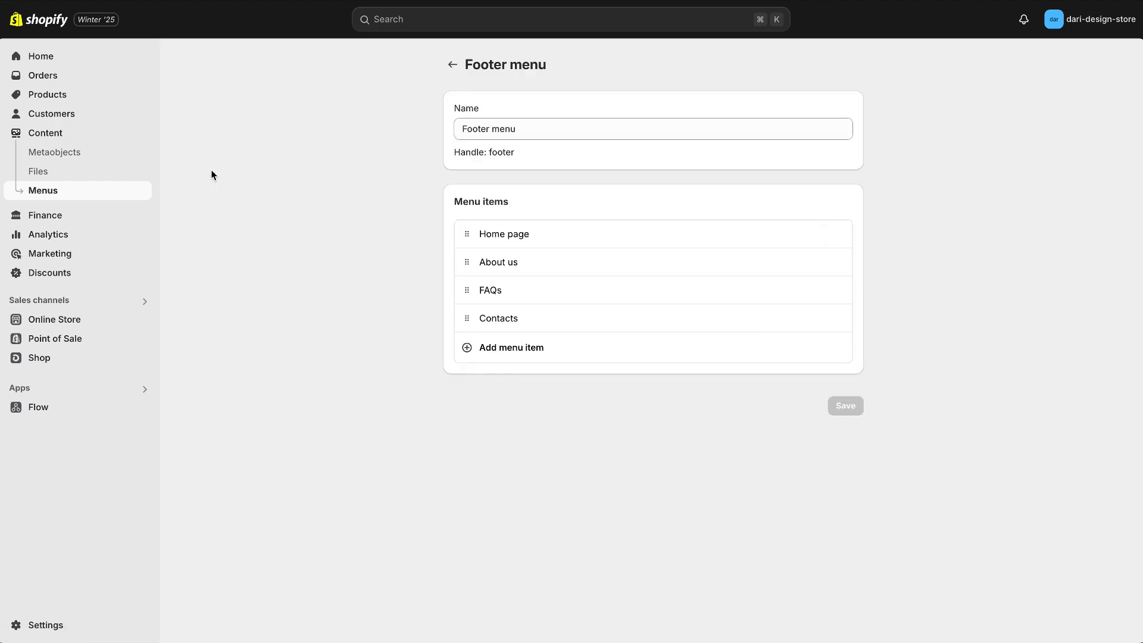
left_click(451, 65)
left_click(207, 127)
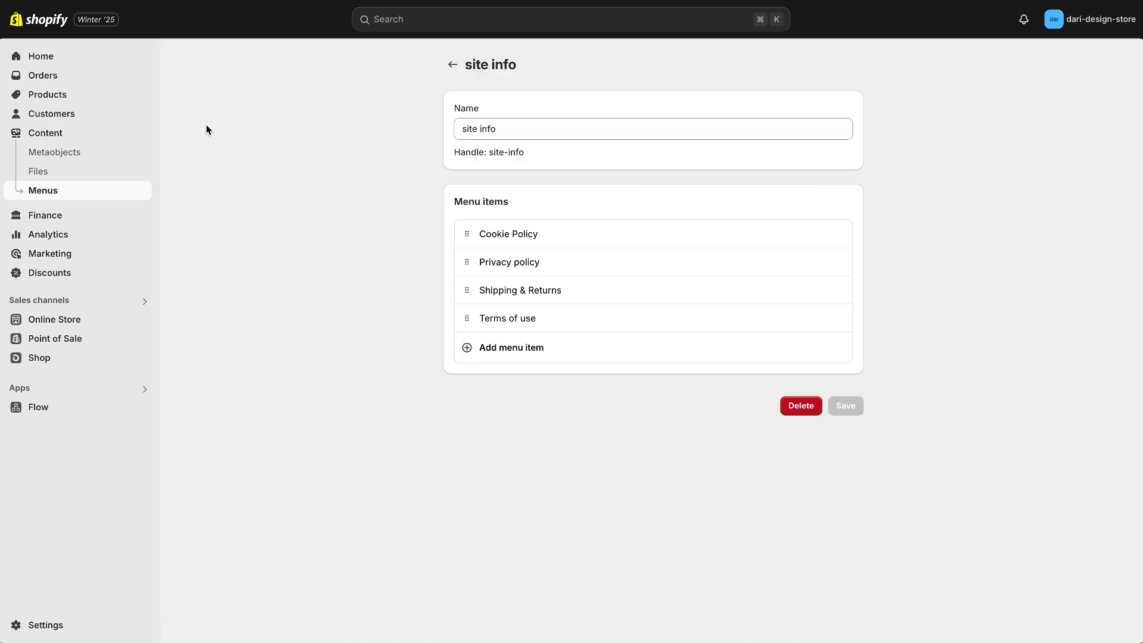
left_click(452, 65)
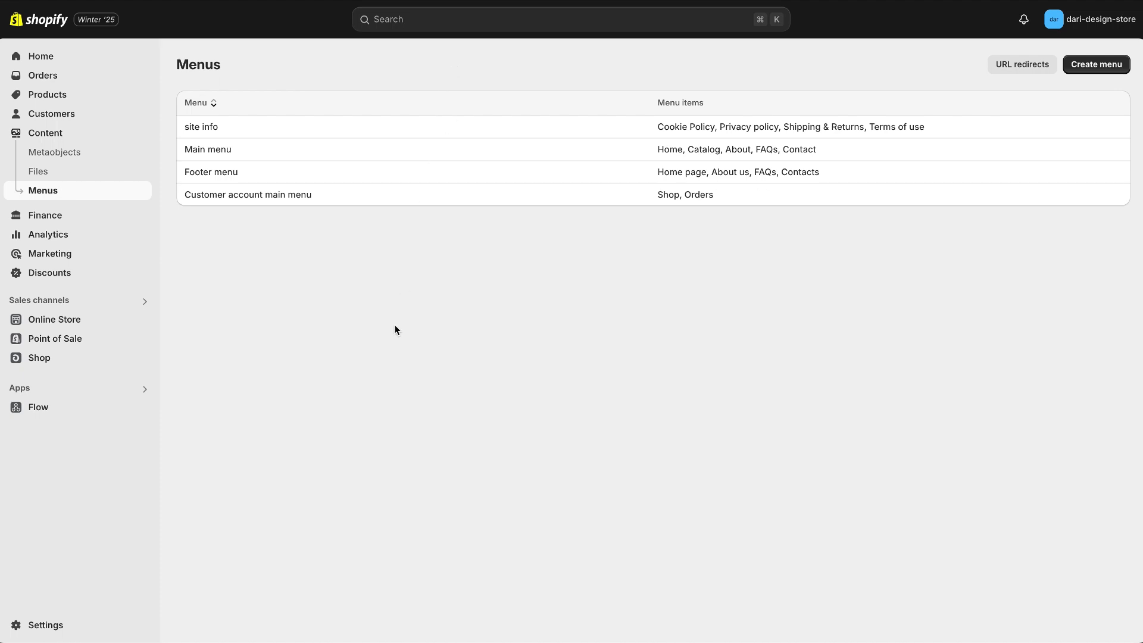
Create a blog post titled Trending Hairstyles for Fall and paste the article text as its content.
left_click(62, 323)
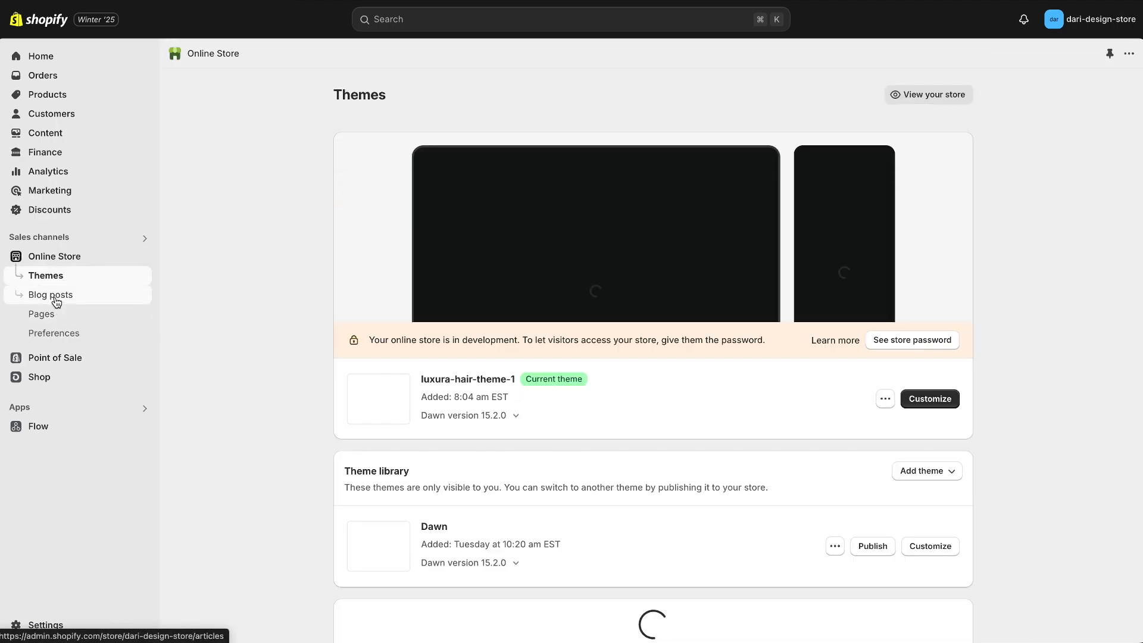
left_click(56, 299)
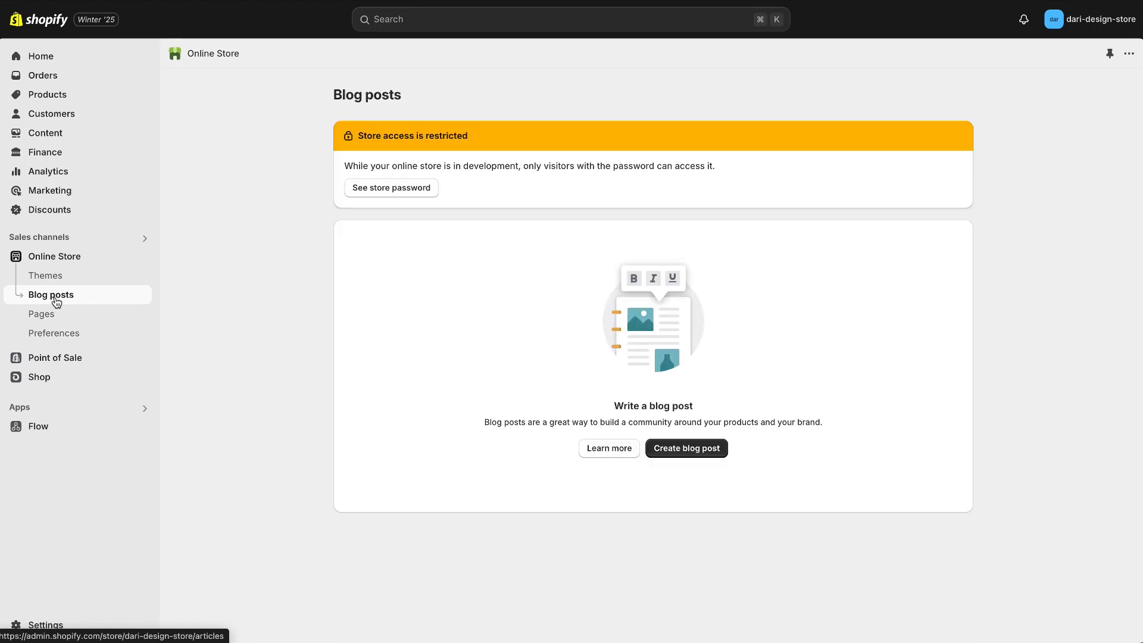
left_click(669, 452)
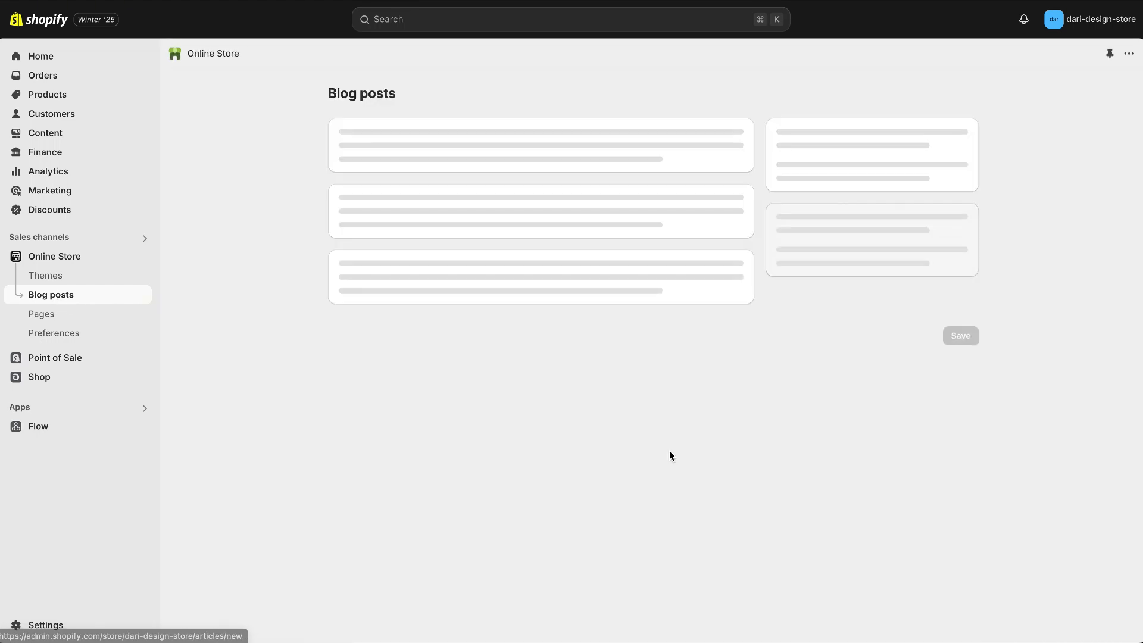
left_click(572, 170)
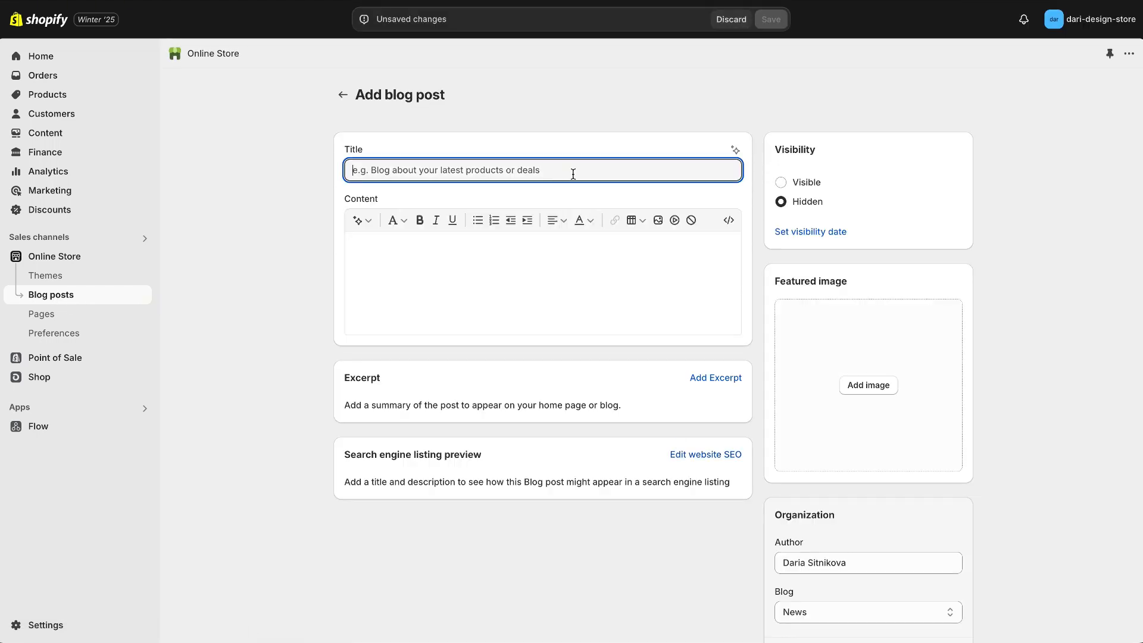
type("Trending Hairstyles for Fall")
left_click(550, 294)
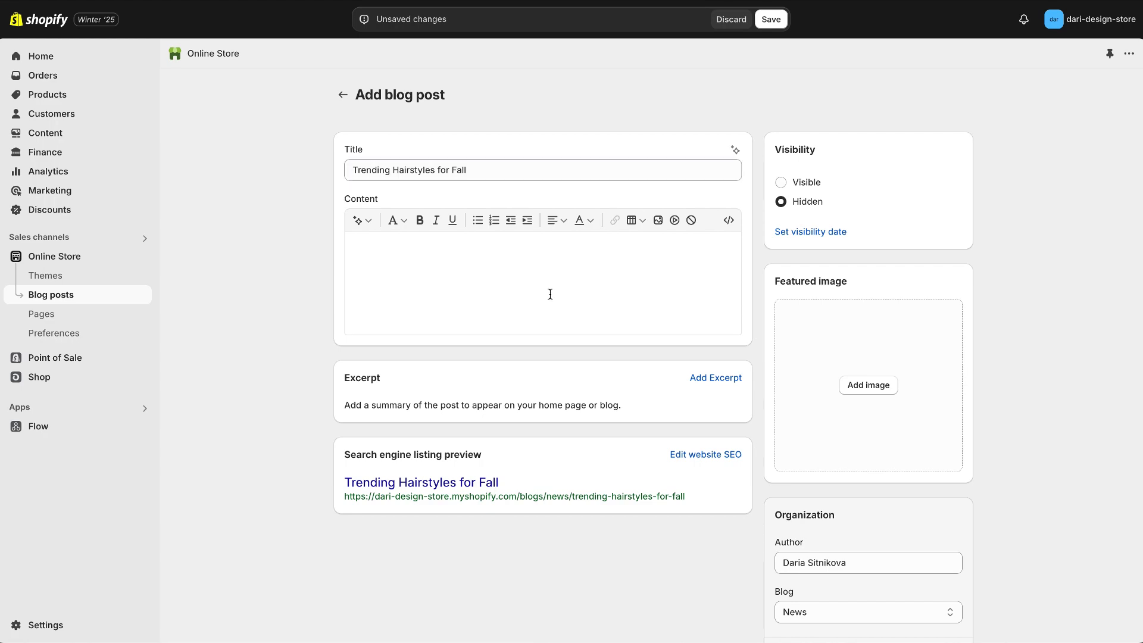
key("ctrl+v")
Make the blog post visible, give it the featured image of the woman with long blonde hair and save it.
left_click(781, 184)
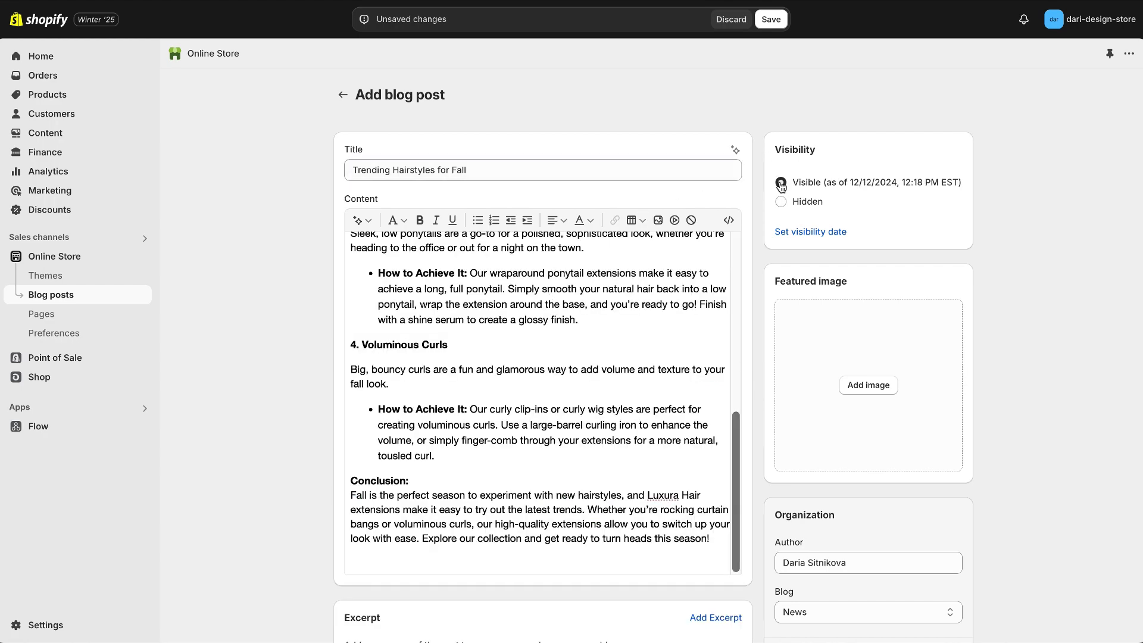
left_click(855, 387)
scroll(599, 262, "down", 3)
double_click(600, 256)
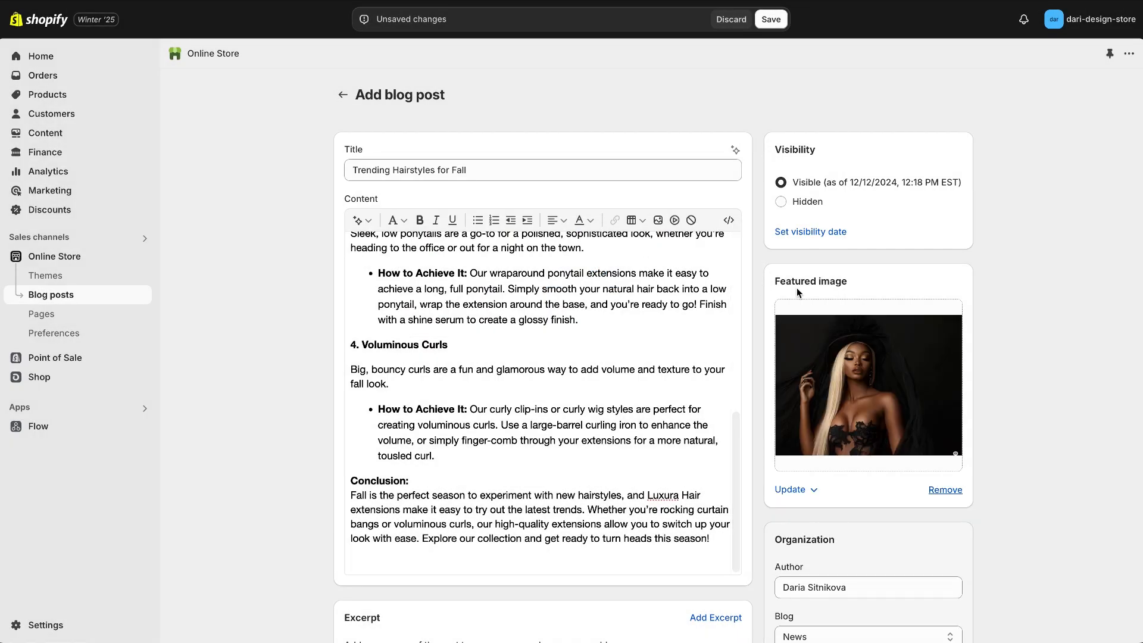
scroll(797, 288, "down", 4)
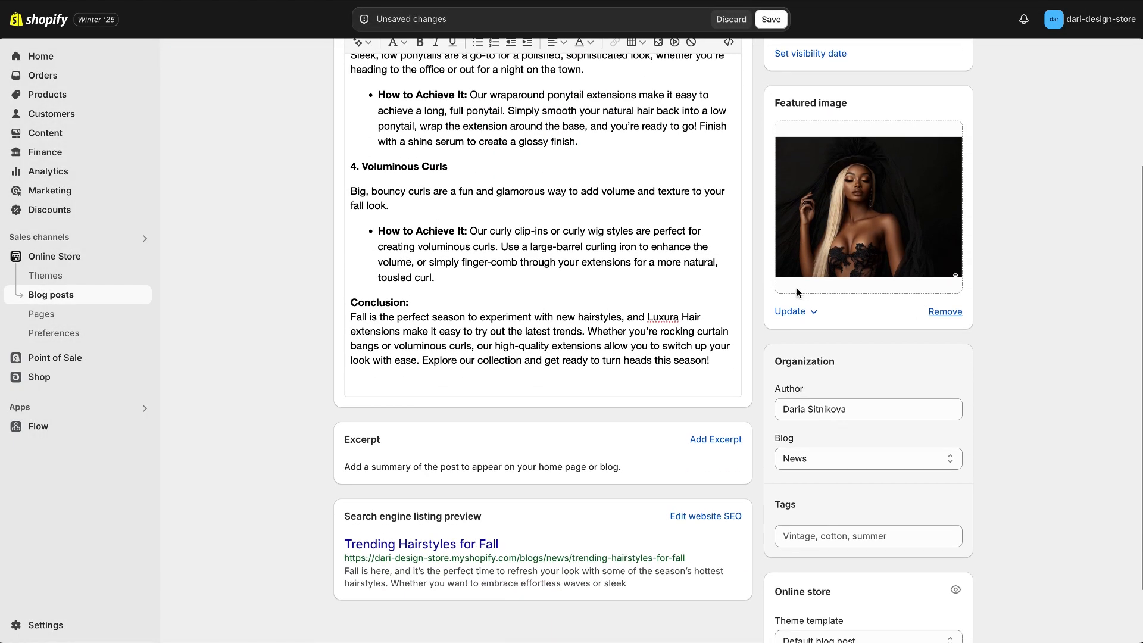
scroll(797, 292, "down", 1)
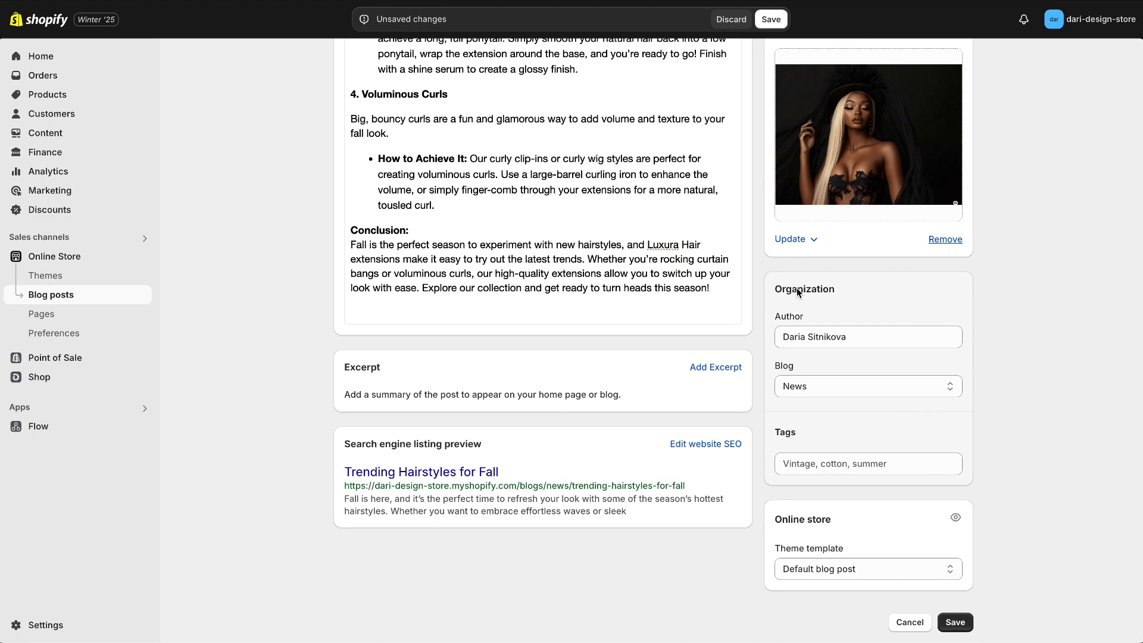
left_click(965, 625)
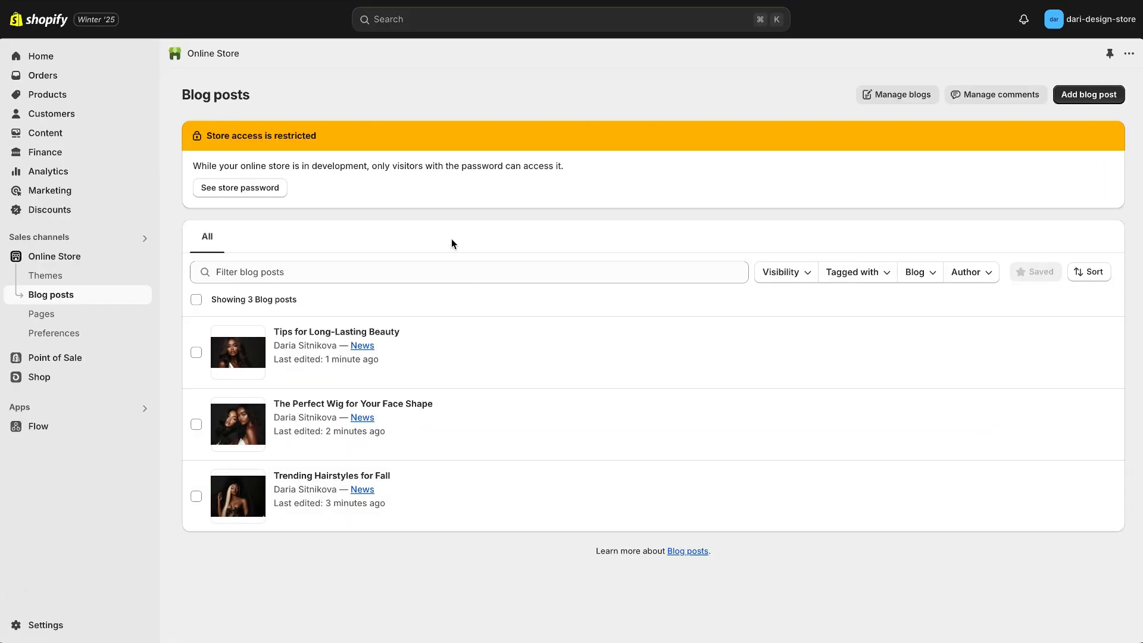
Create a manual product collection titled WIGS, give it the stored image of two dark-haired women and save it.
left_click(88, 95)
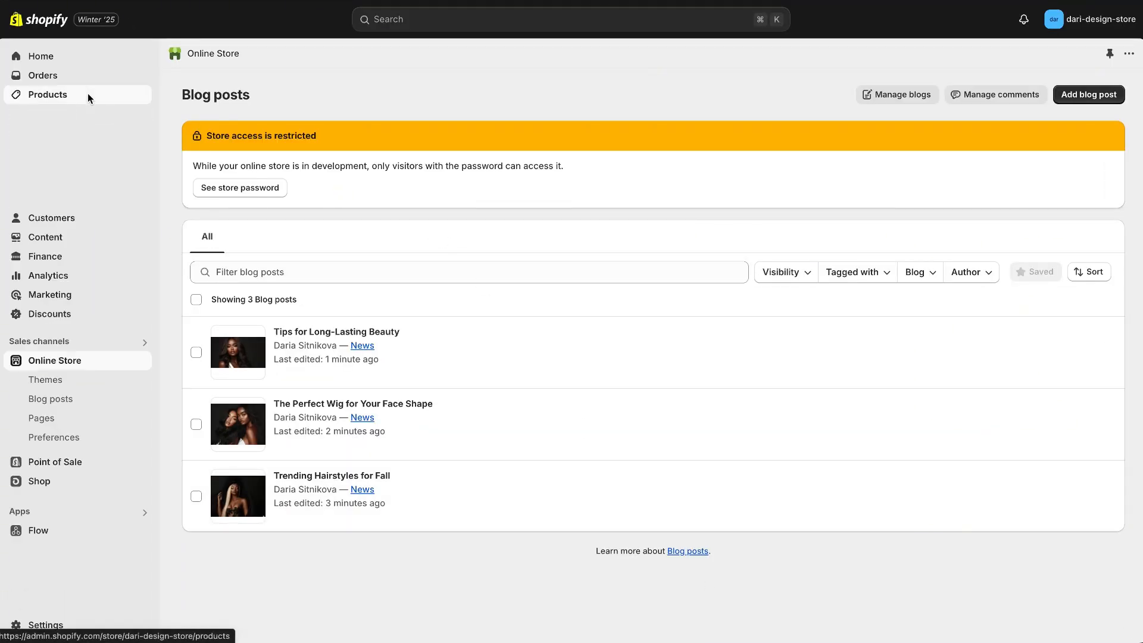
left_click(73, 118)
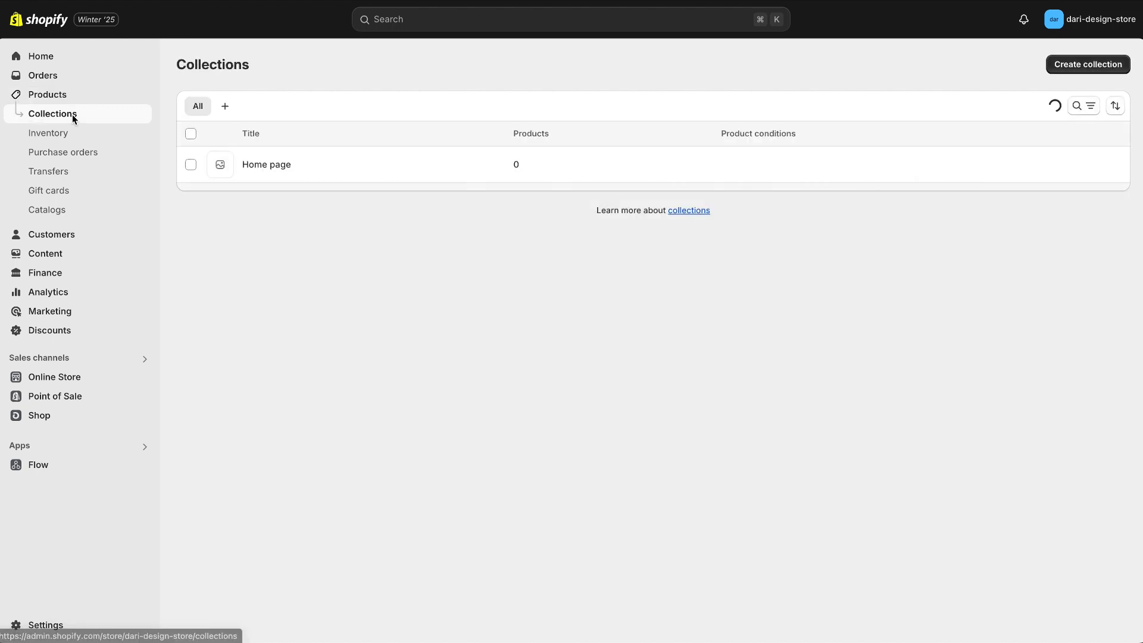
left_click(1067, 70)
left_click(598, 128)
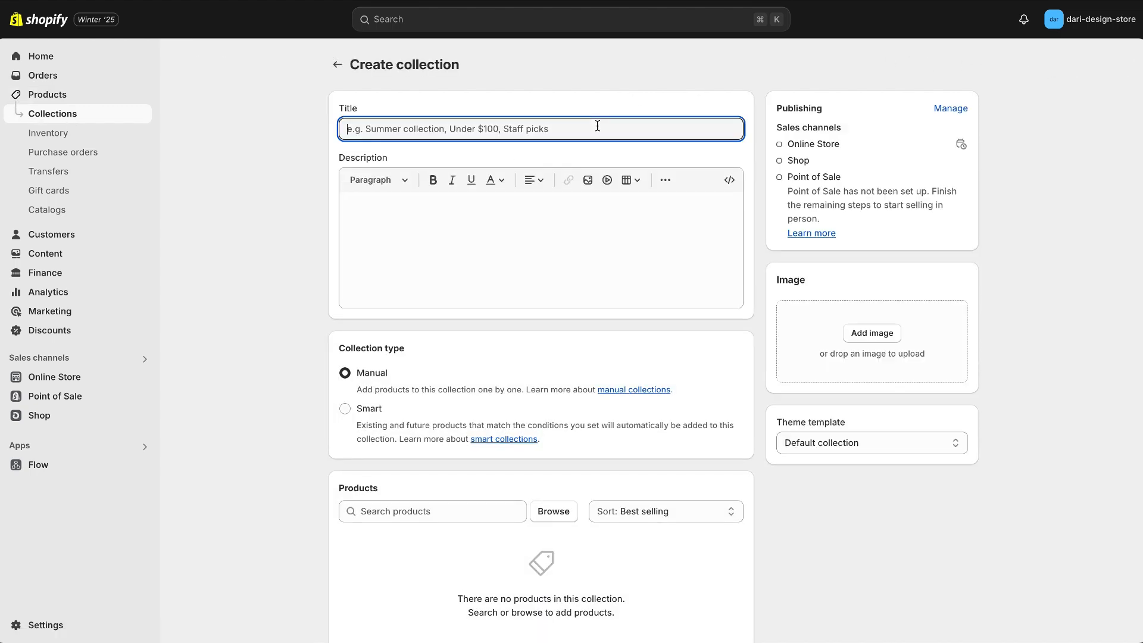
type("WIGS")
left_click(871, 333)
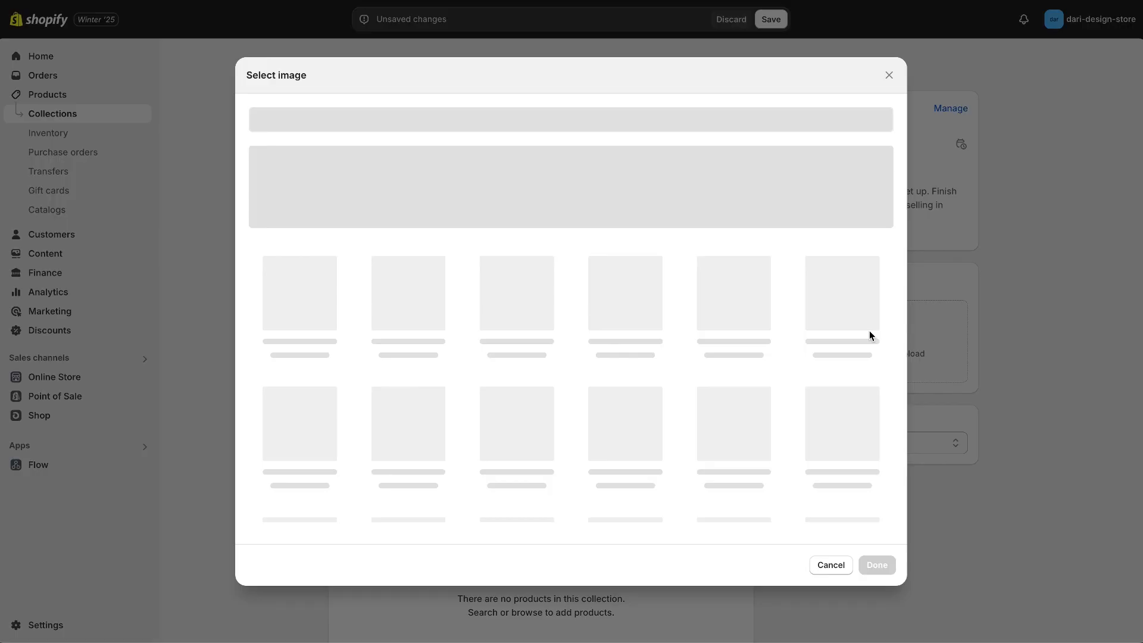
left_click(427, 316)
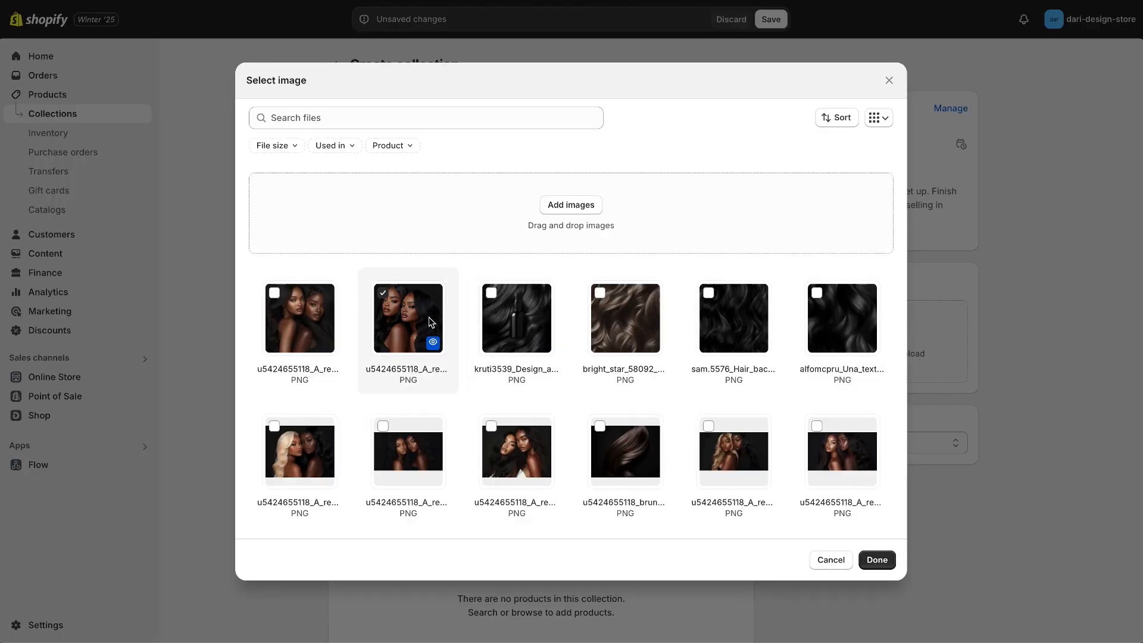
left_click(876, 558)
left_click(770, 20)
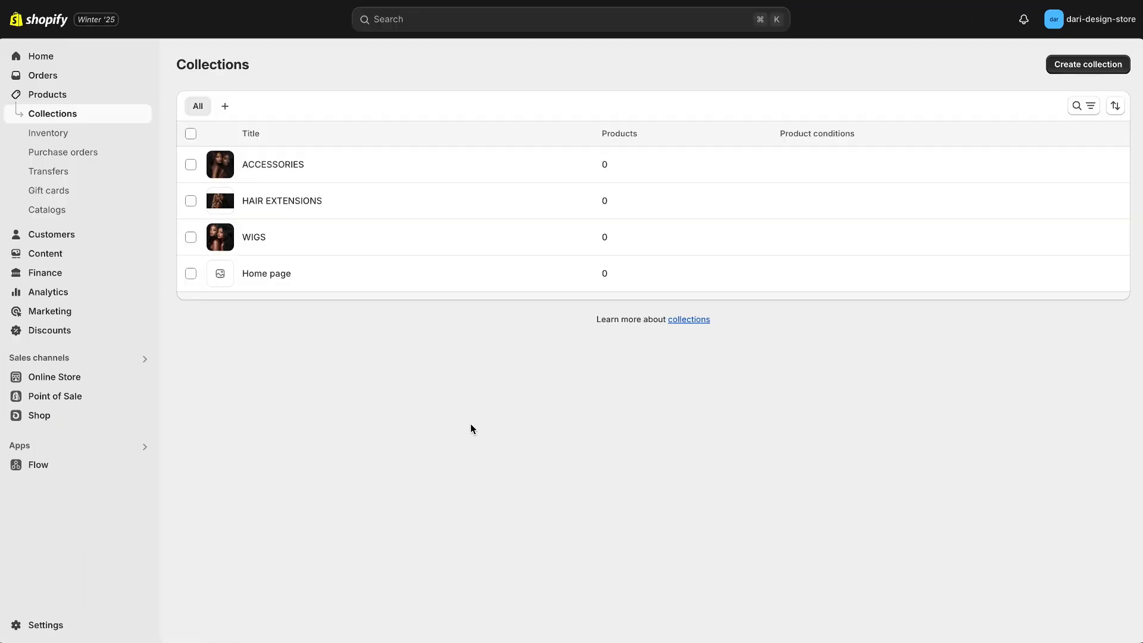
Start a new product titled Elegance Body Wave Bundles and paste its description with hair type, length, texture, color and weft.
left_click(113, 98)
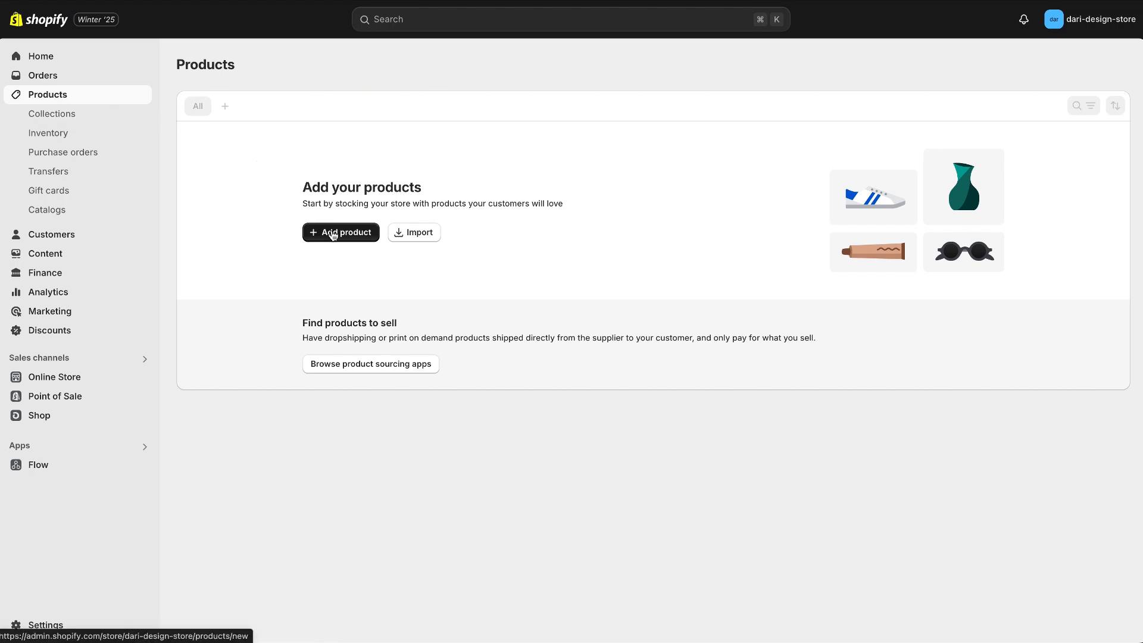
left_click(333, 236)
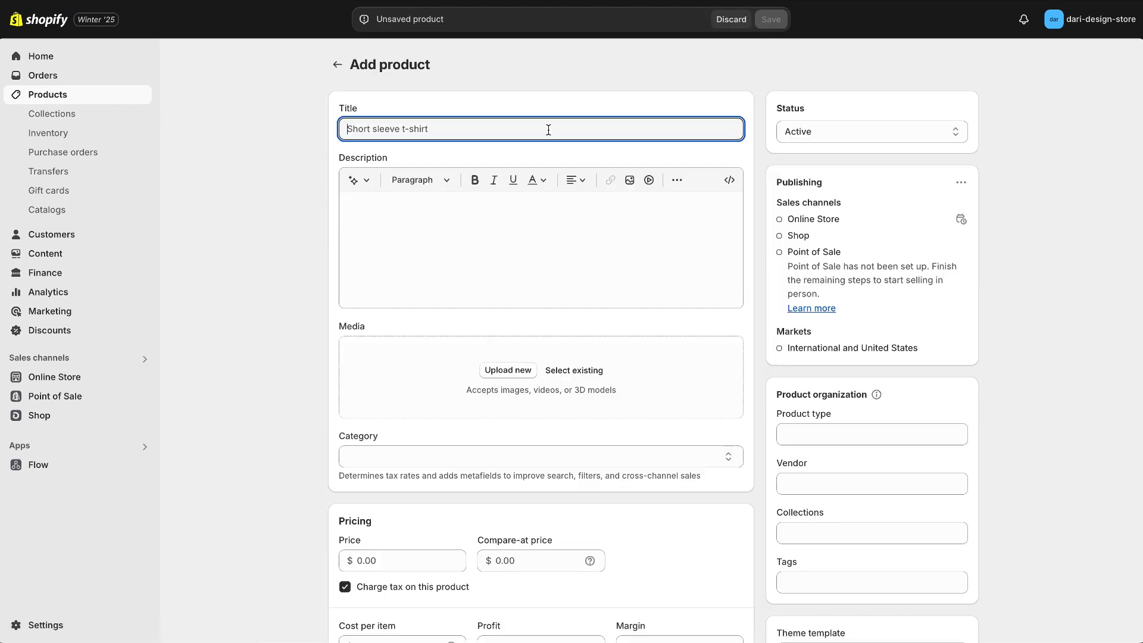
type("Elegance Body Wave Bundles")
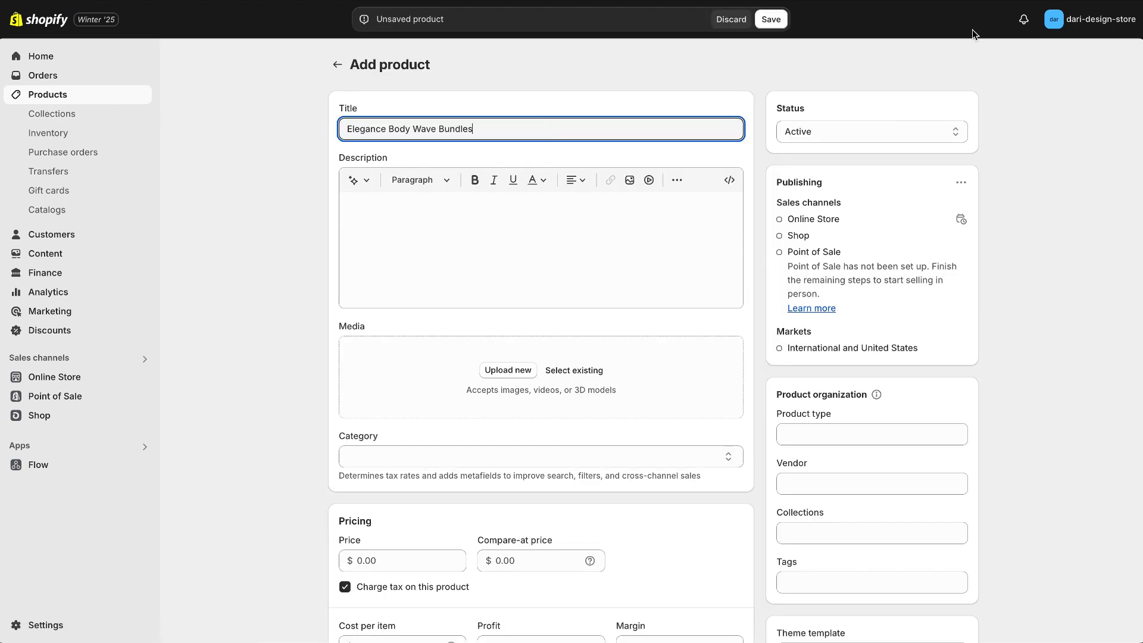
left_click(467, 247)
type("Our Elegance Body Wave Bundles offer soft, flowing waves that exude luxury. These high-quality bundles are perfect for creating a full, voluminous look, whether you’re adding extensions or creating your own custom wig. Hair Type: 100% Virgin Human Hair Length: 16-28 inches available Texture: Body Wave Color: Natural Black Weft: Machine double weft for minimal shedding")
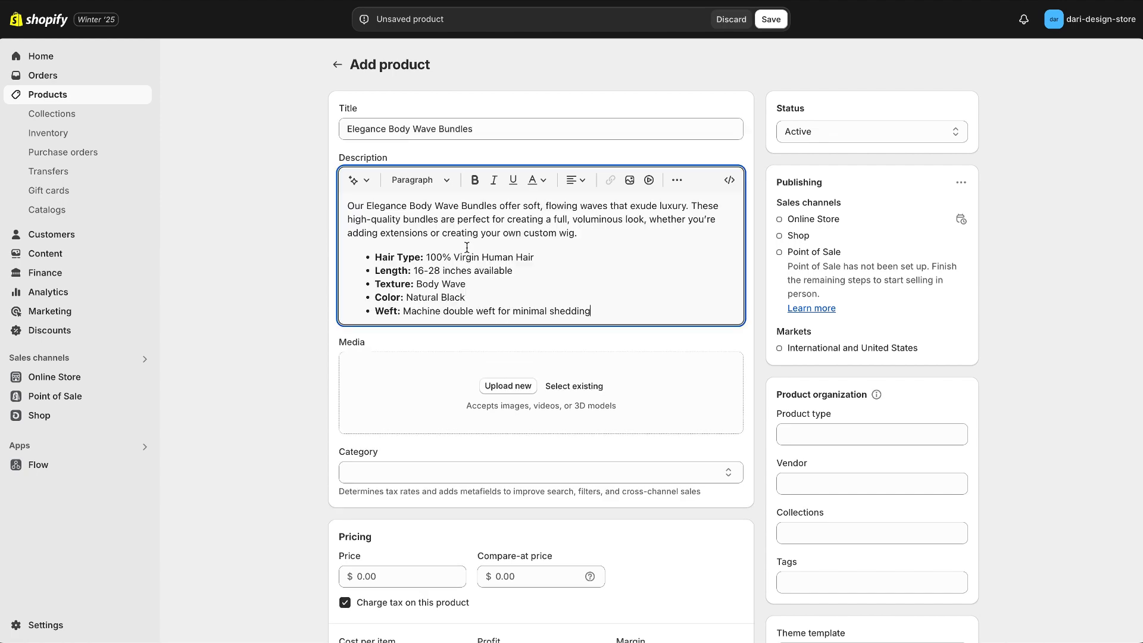
Add three stored images to the product's media: the two of a woman with straight blonde hair and the blonde strand close-up.
left_click(587, 387)
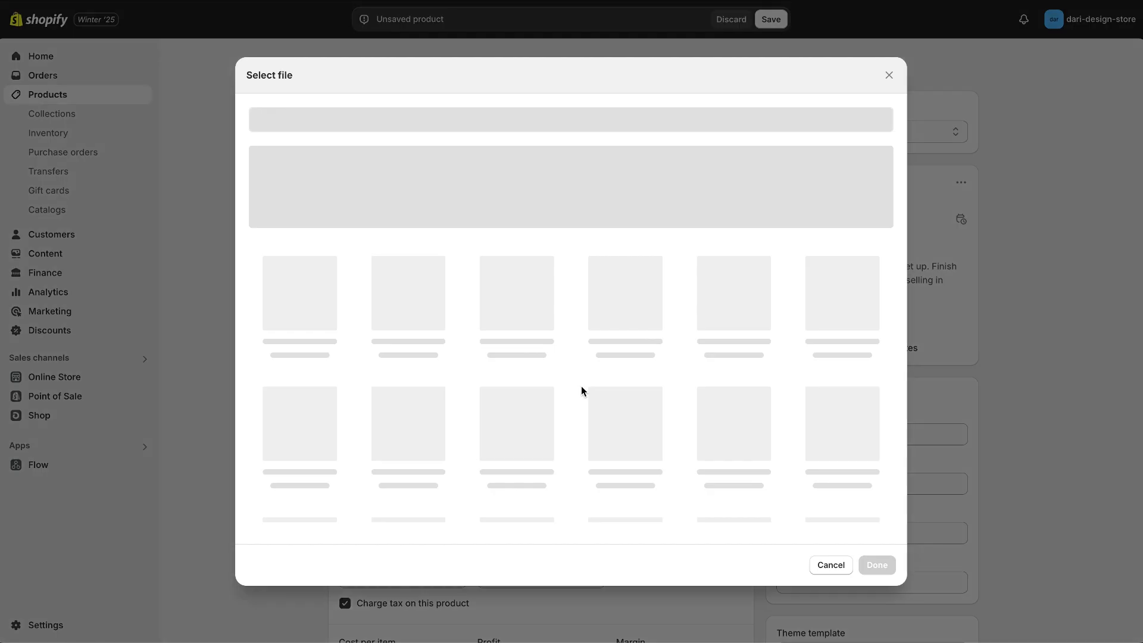
left_click(709, 425)
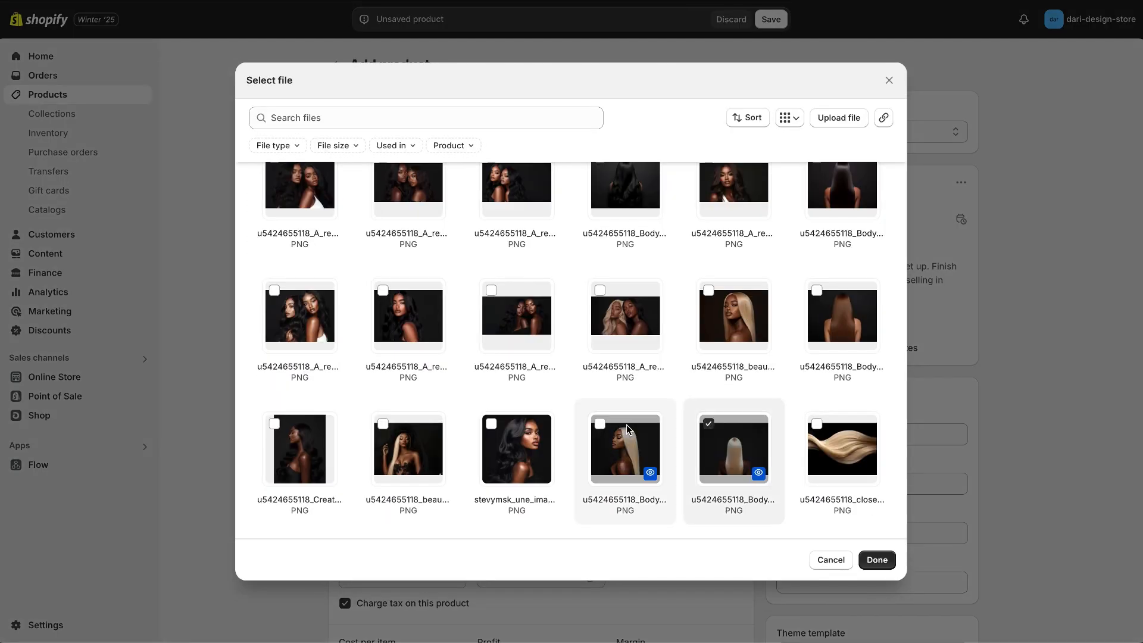
left_click(600, 425)
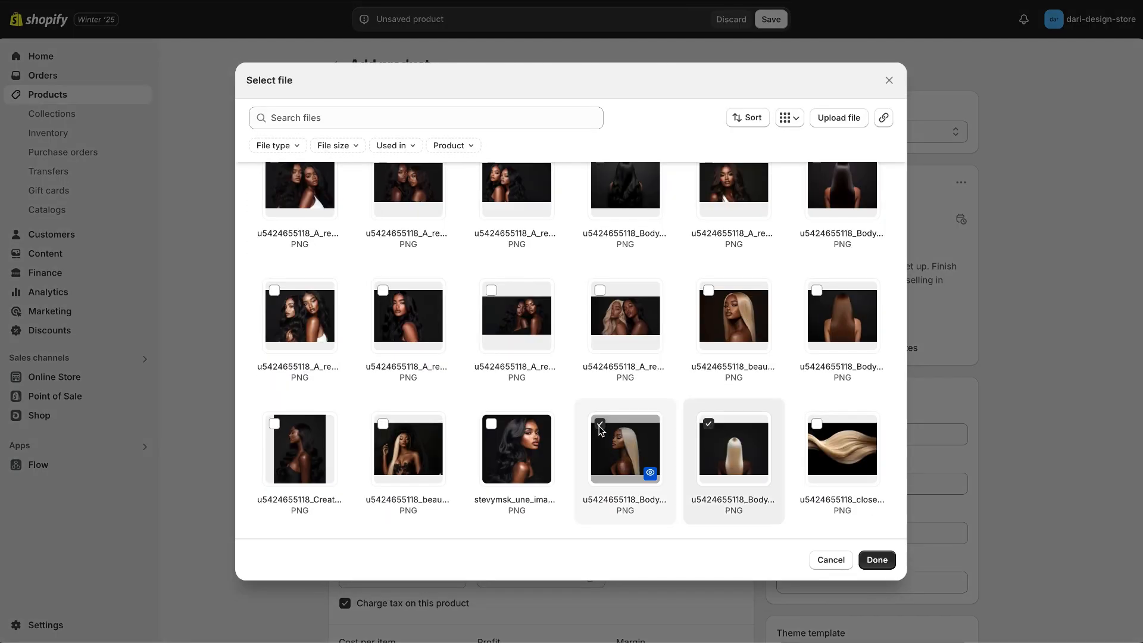
left_click(817, 425)
left_click(876, 559)
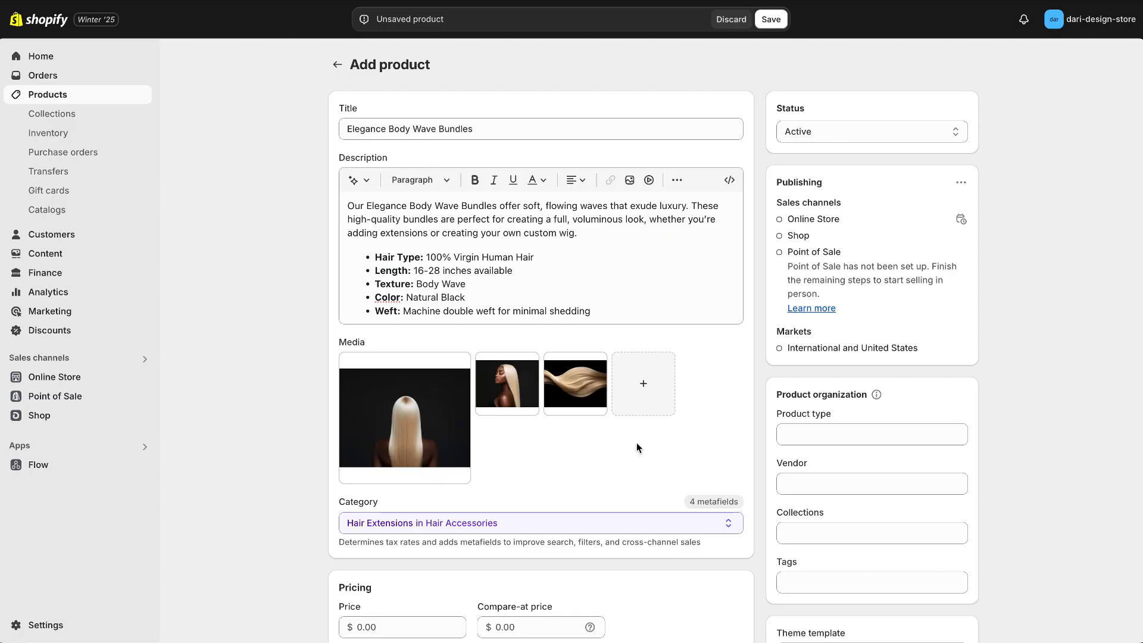
Set the product's price to $180.00.
scroll(637, 446, "down", 2)
left_click(403, 521)
type("180")
left_click(687, 499)
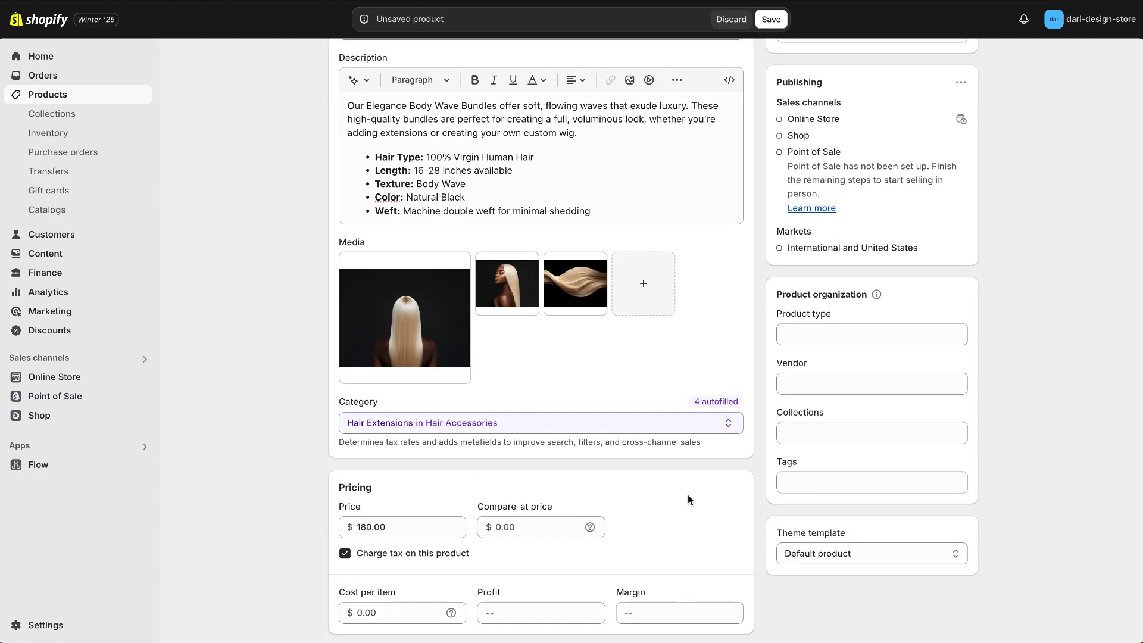
Add the product to the ACCESSORIES, HAIR EXTENSIONS, Home page and WIGS collections and save it.
left_click(814, 438)
left_click(798, 466)
left_click(795, 493)
left_click(795, 522)
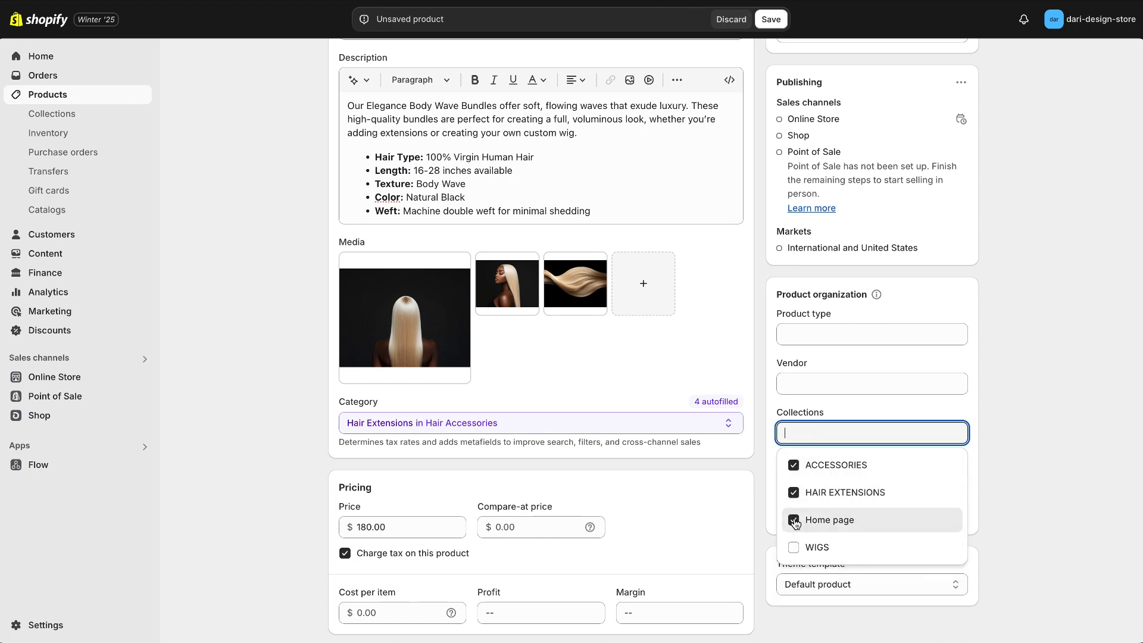
left_click(798, 549)
left_click(1030, 488)
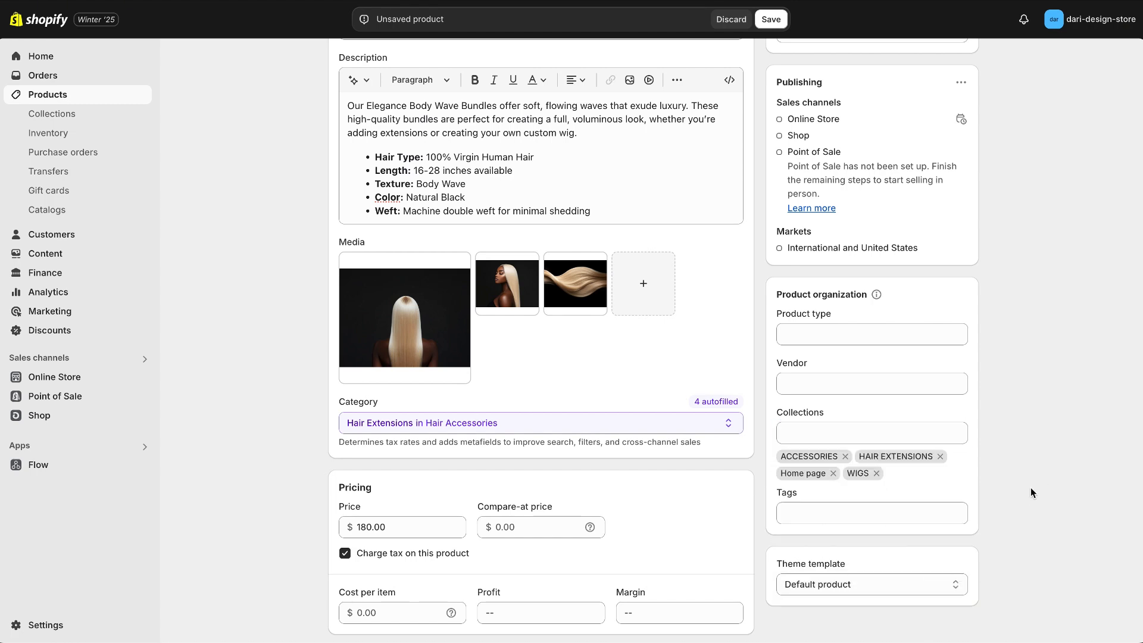
left_click(773, 21)
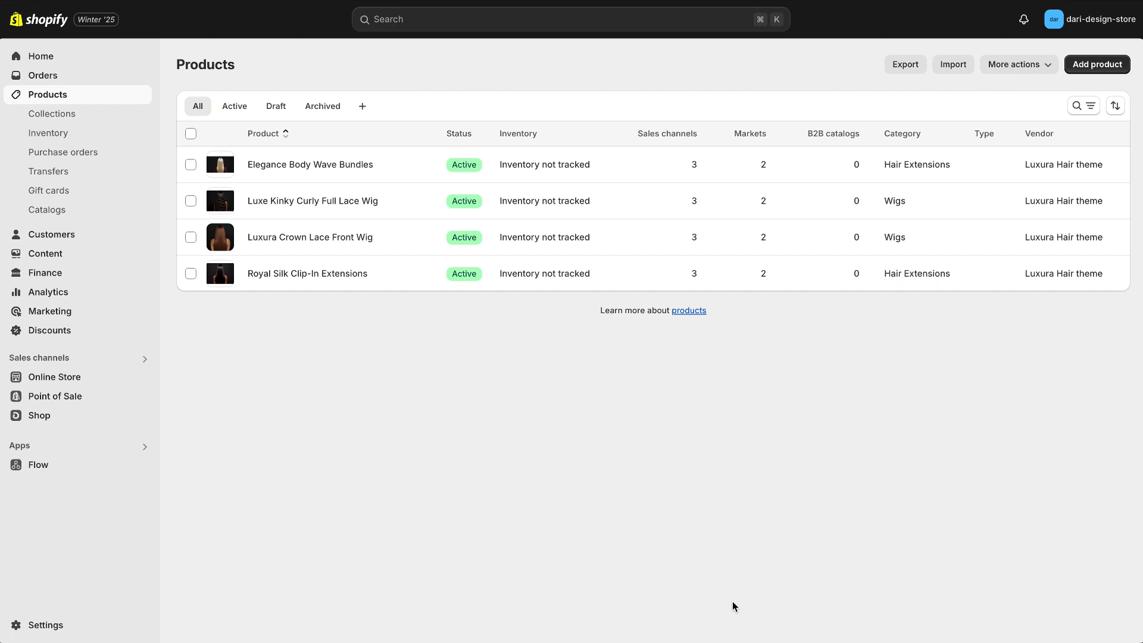
Open the current luxura-hair-theme-1 theme for customizing and set the stored LUXURA image as its logo.
left_click(69, 377)
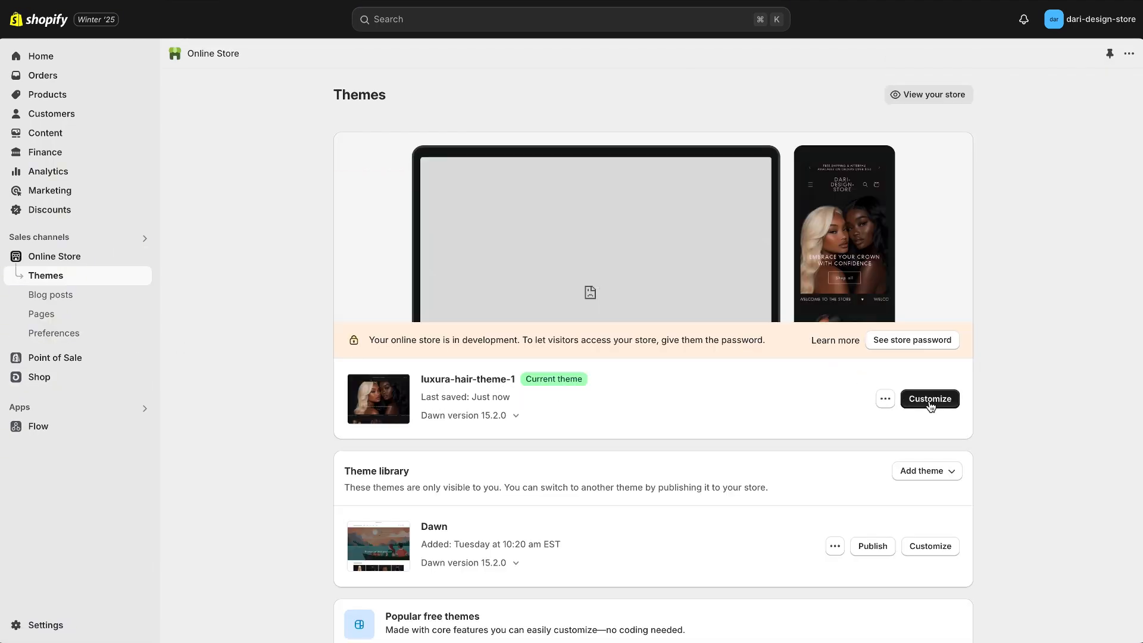
left_click(930, 399)
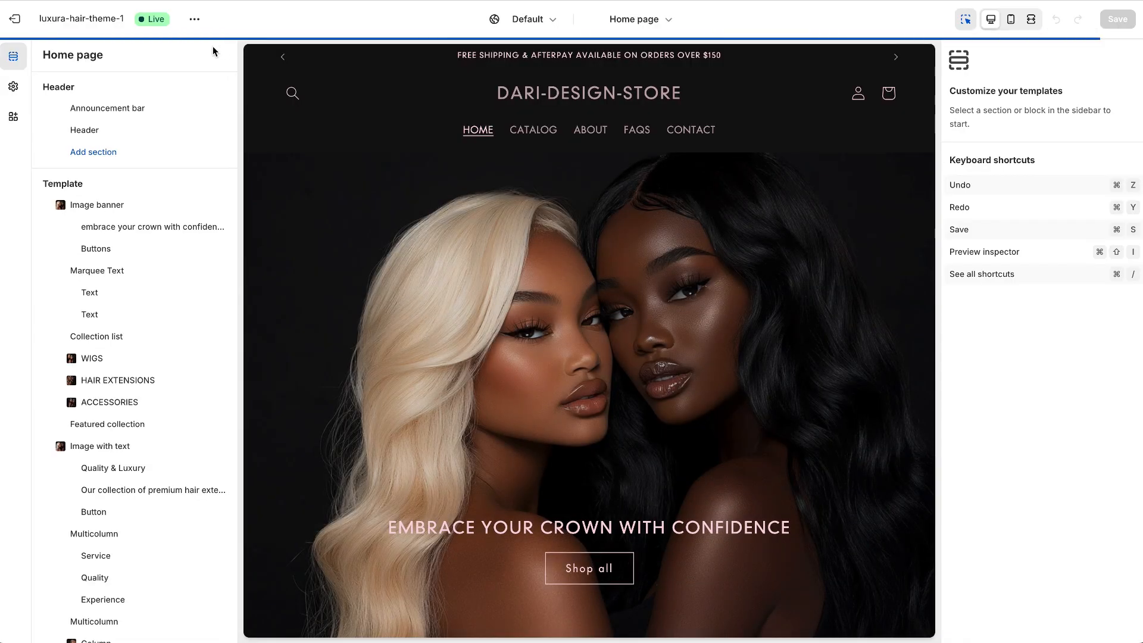
left_click(13, 88)
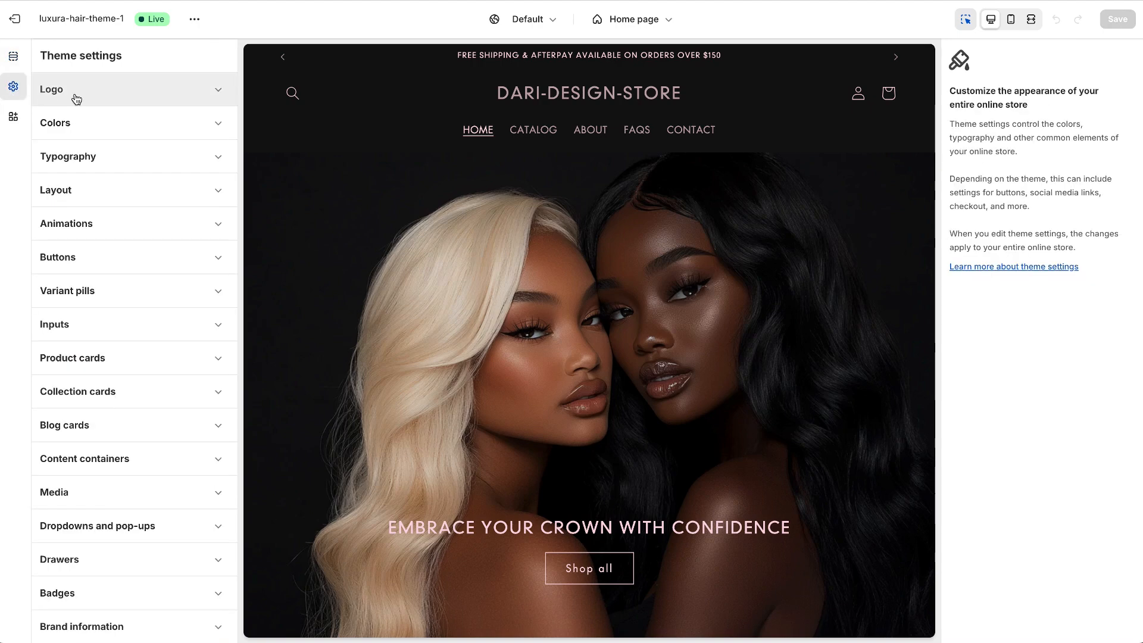
left_click(76, 99)
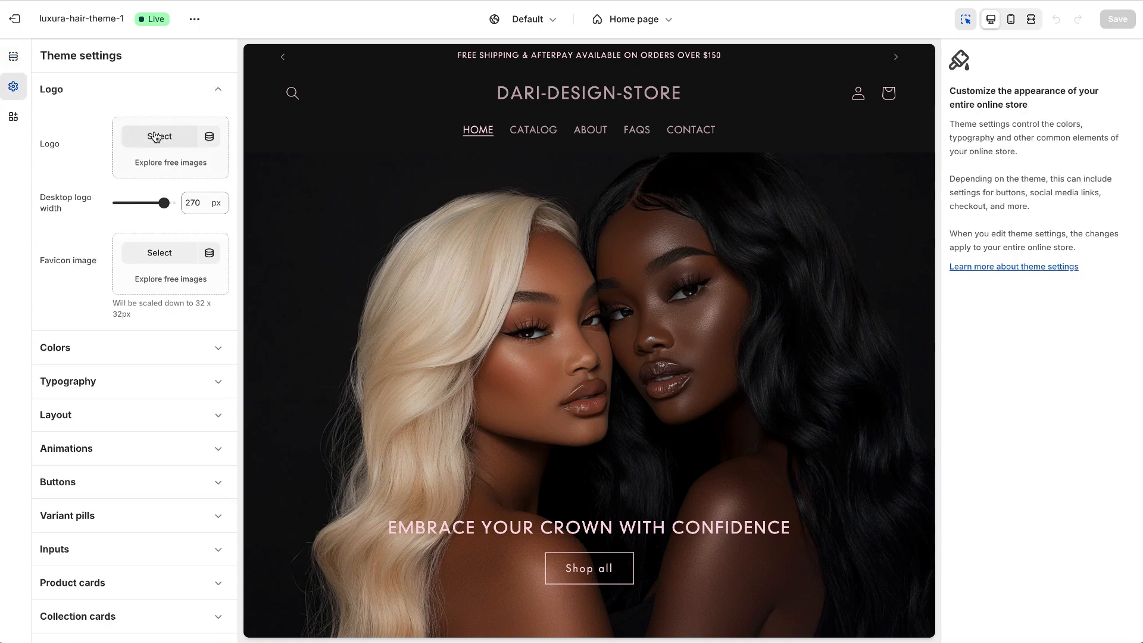
left_click(184, 137)
left_click(321, 337)
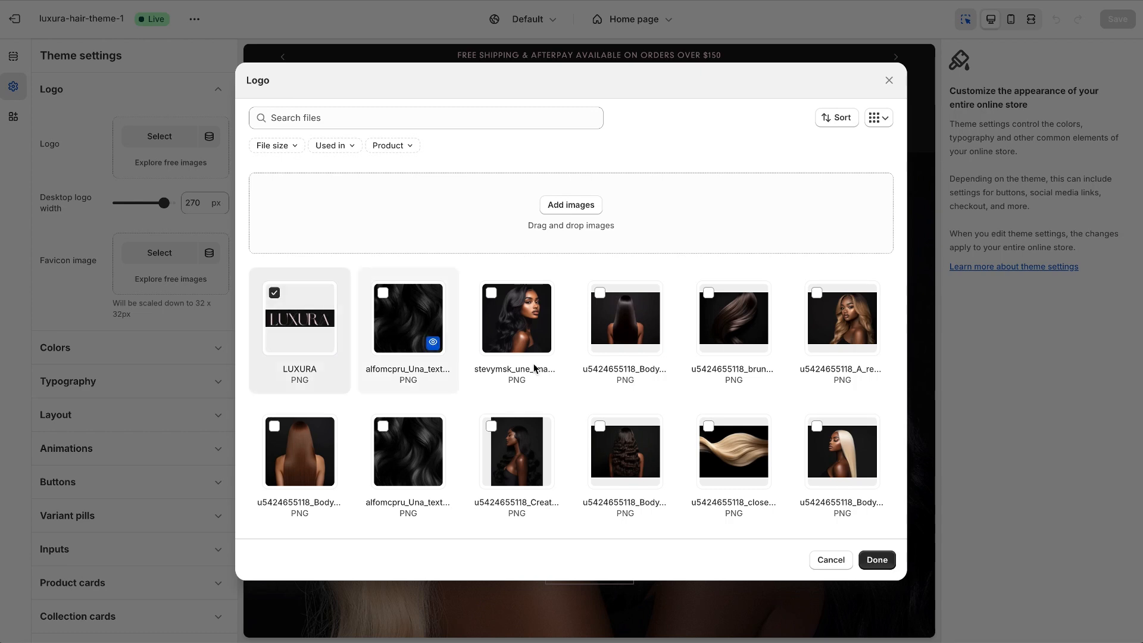
left_click(876, 559)
Review the theme settings for brand information, colors, typography and buttons.
scroll(120, 411, "down", 7)
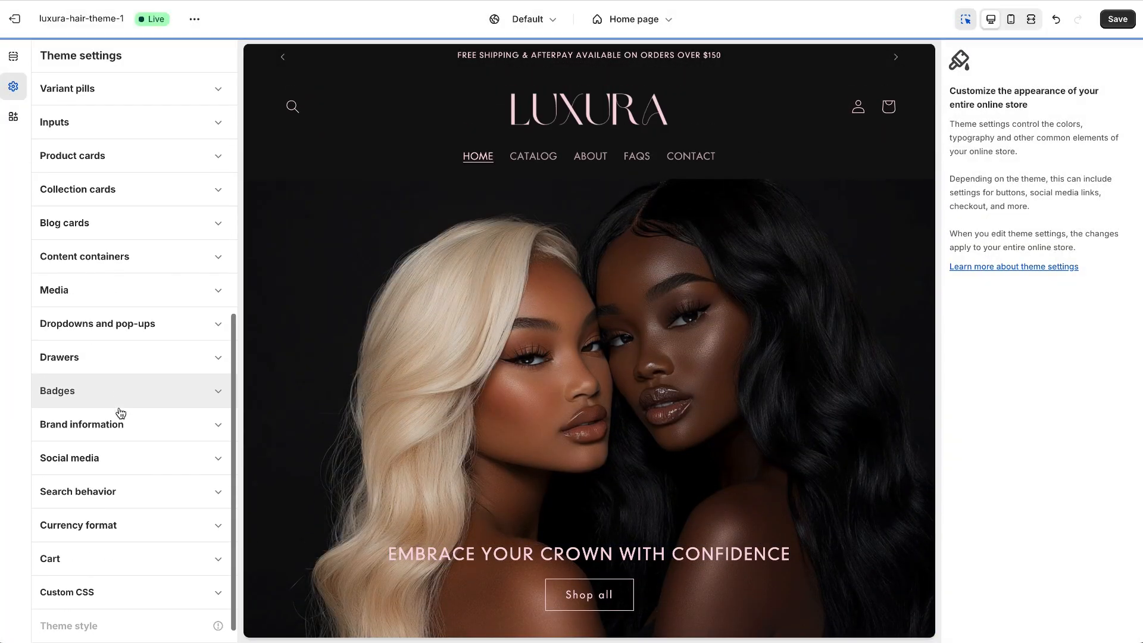
left_click(91, 428)
scroll(95, 429, "down", 4)
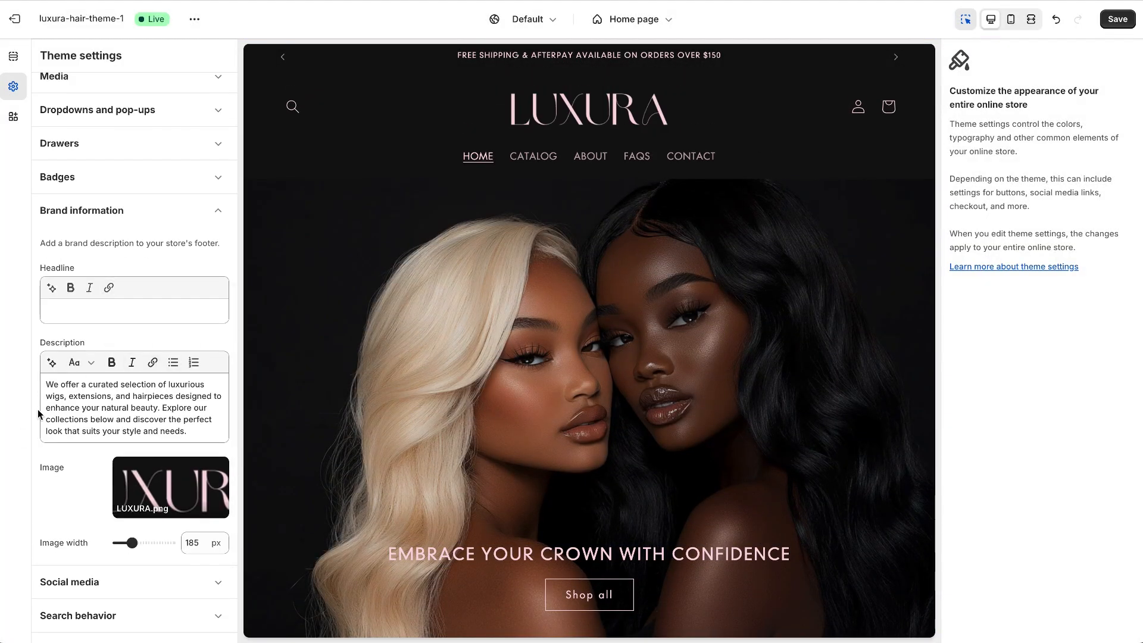
scroll(37, 416, "up", 8)
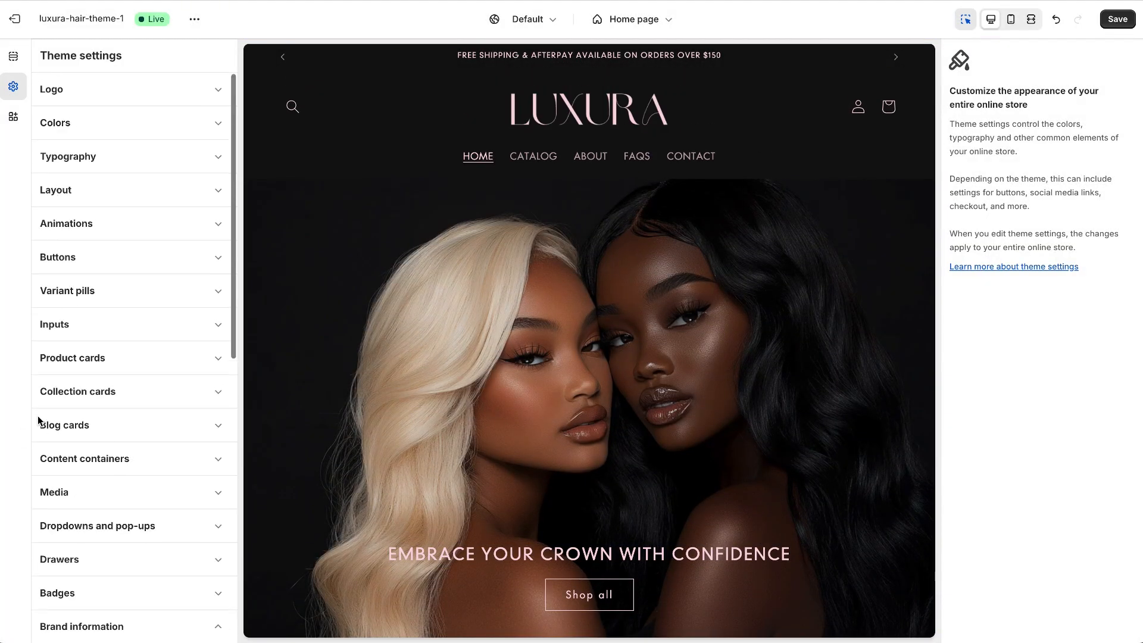
left_click(49, 124)
left_click(49, 123)
left_click(64, 162)
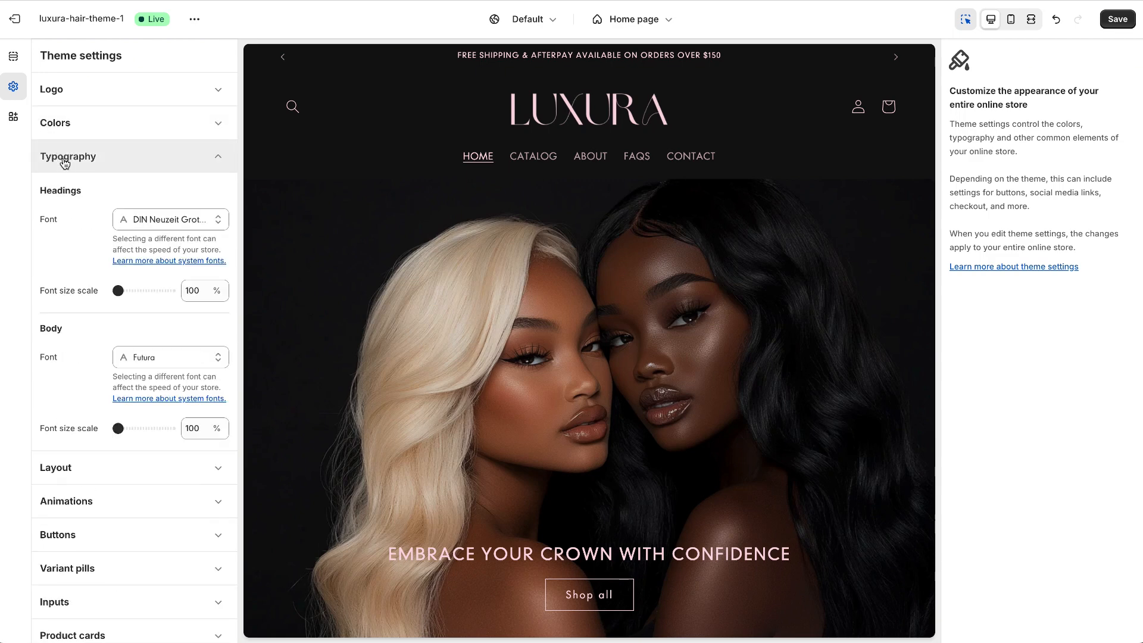
left_click(64, 161)
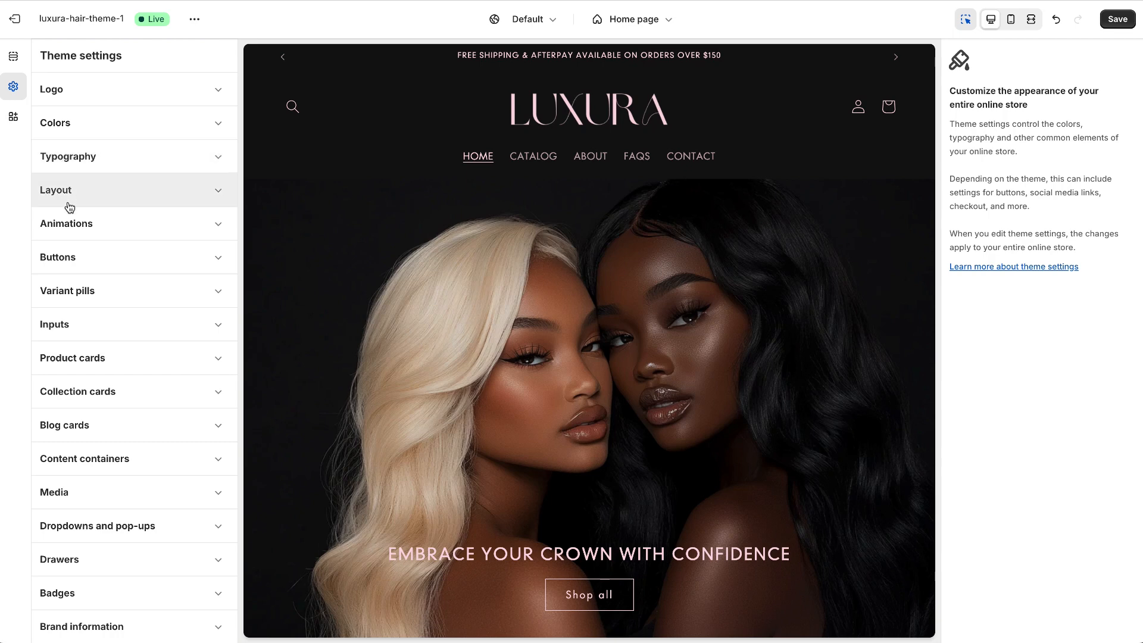
left_click(68, 259)
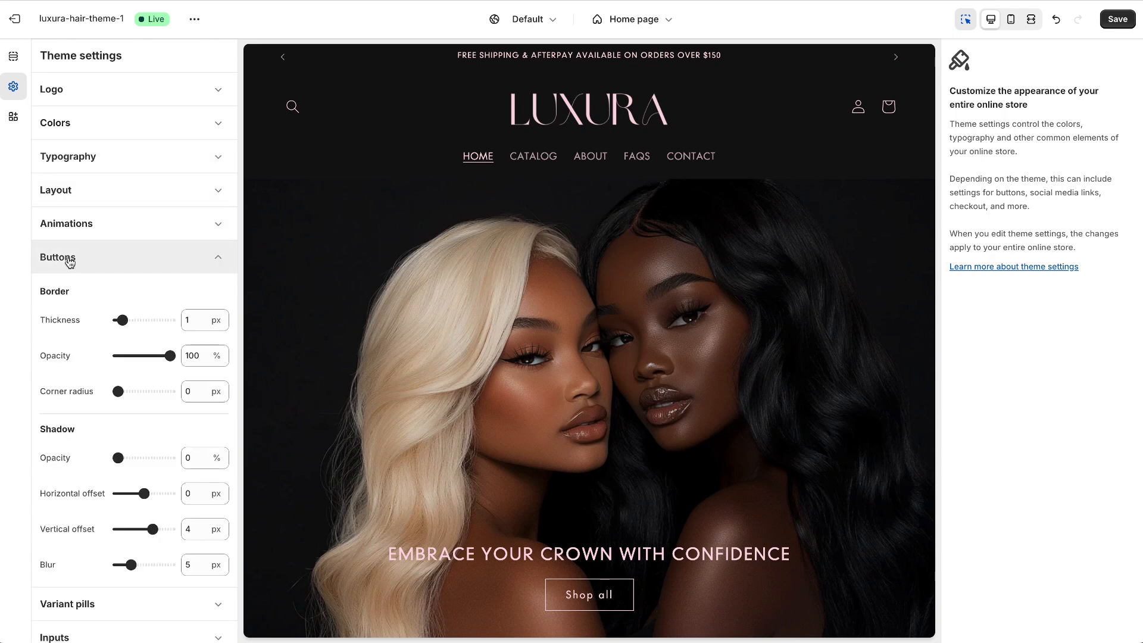
left_click(70, 262)
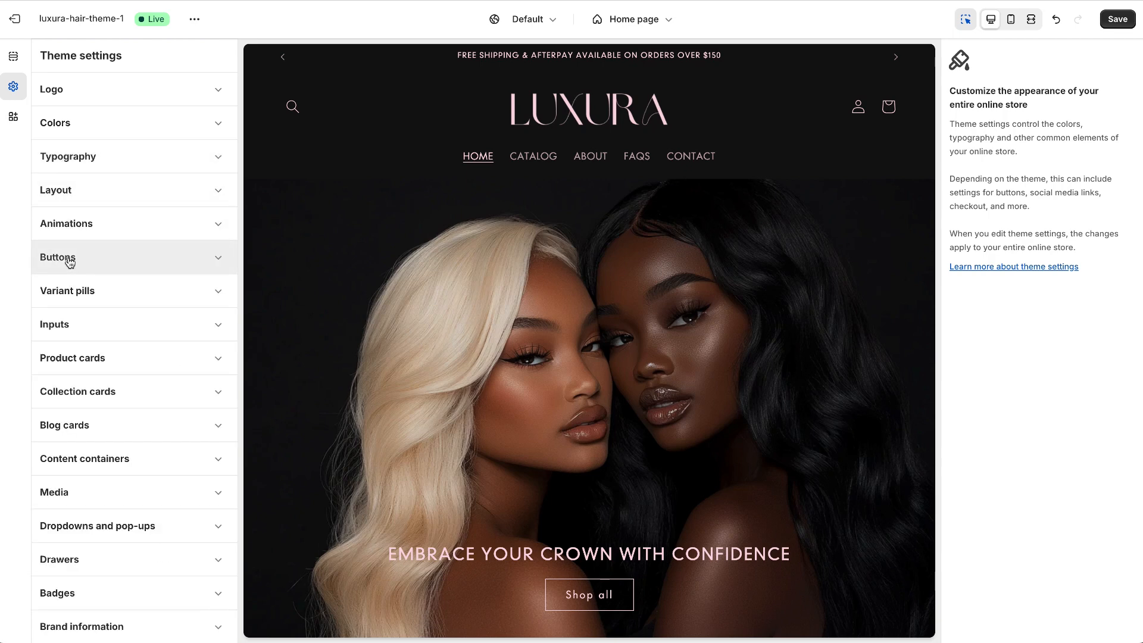
scroll(70, 262, "down", 1)
Inspect the settings of the home page's Header and Collection list sections.
left_click(16, 59)
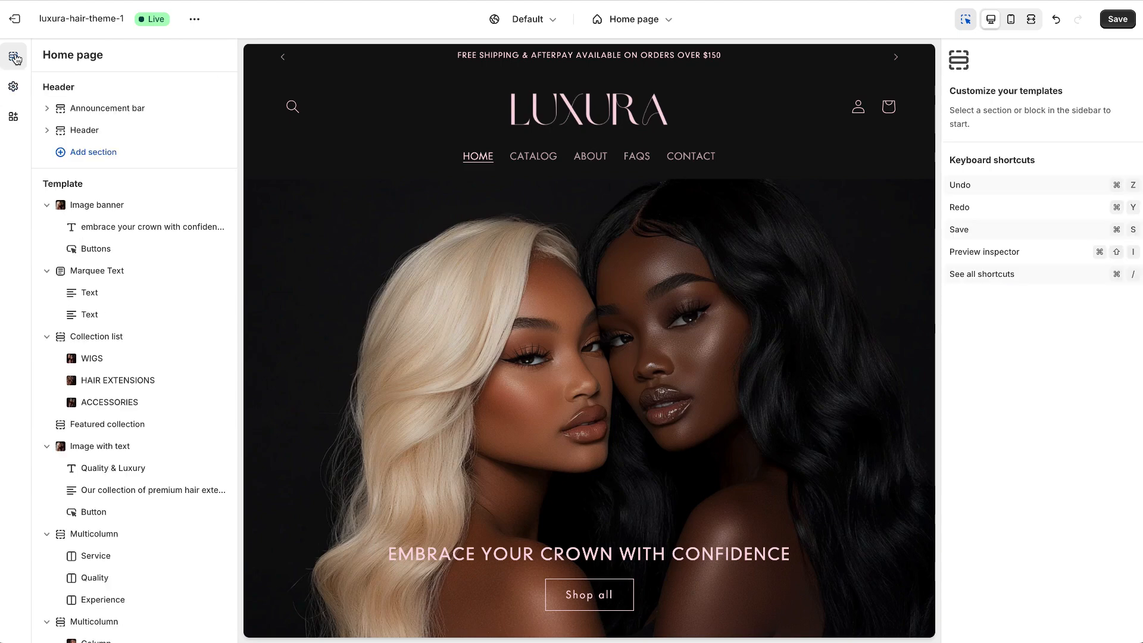
left_click(91, 132)
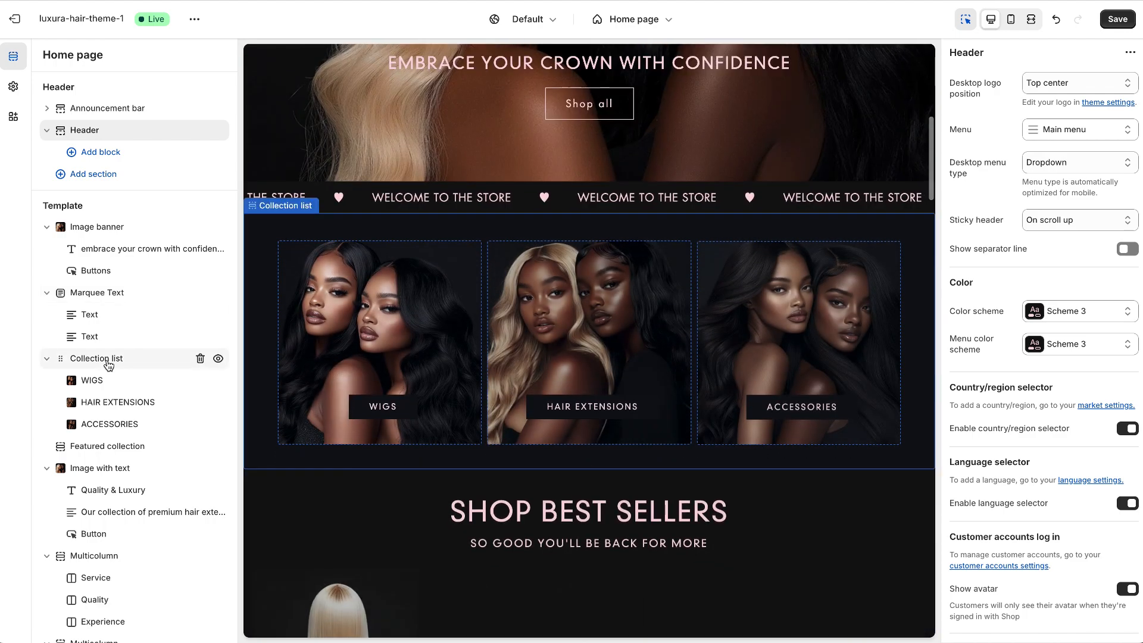
left_click(108, 360)
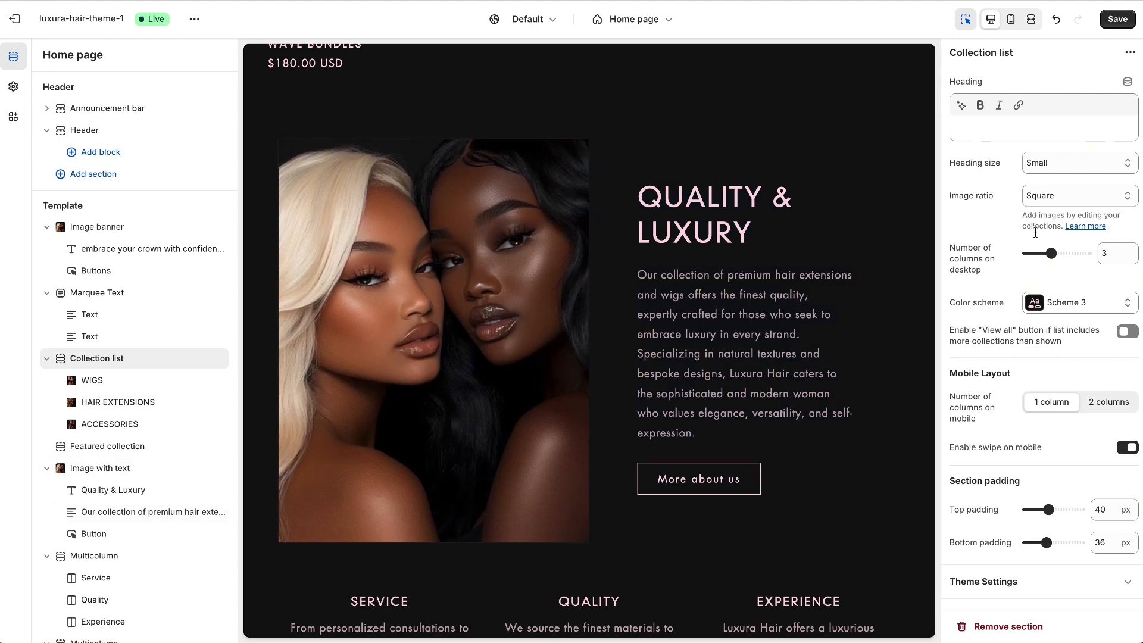
left_click(1091, 165)
left_click(958, 83)
Open the about page template and preview it in mobile, full-width and desktop sizes.
left_click(643, 19)
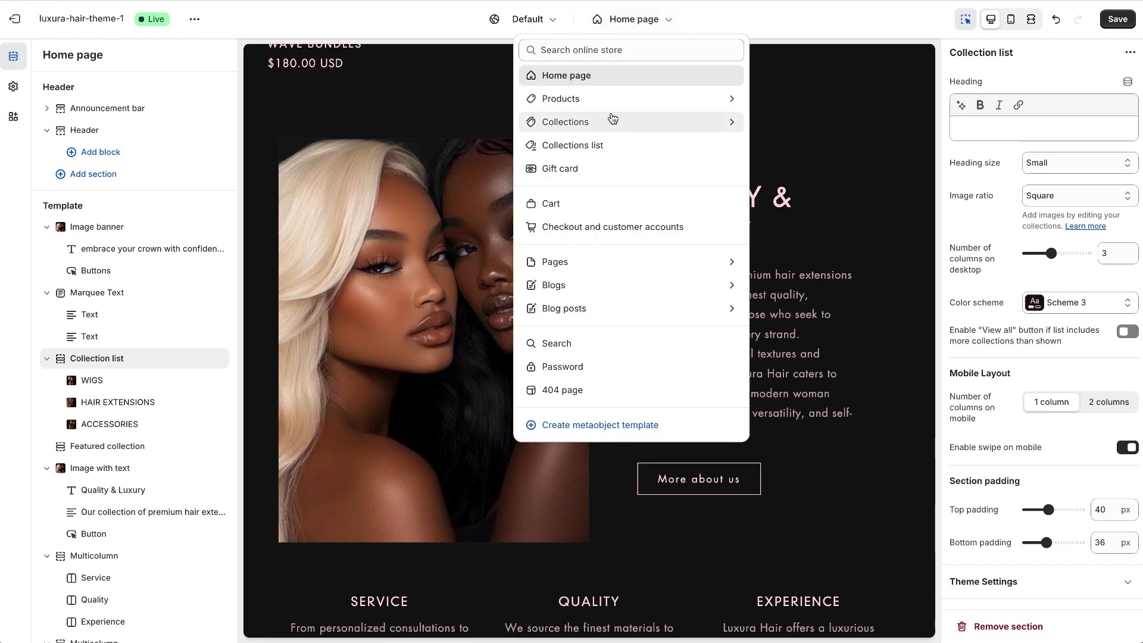
left_click(606, 274)
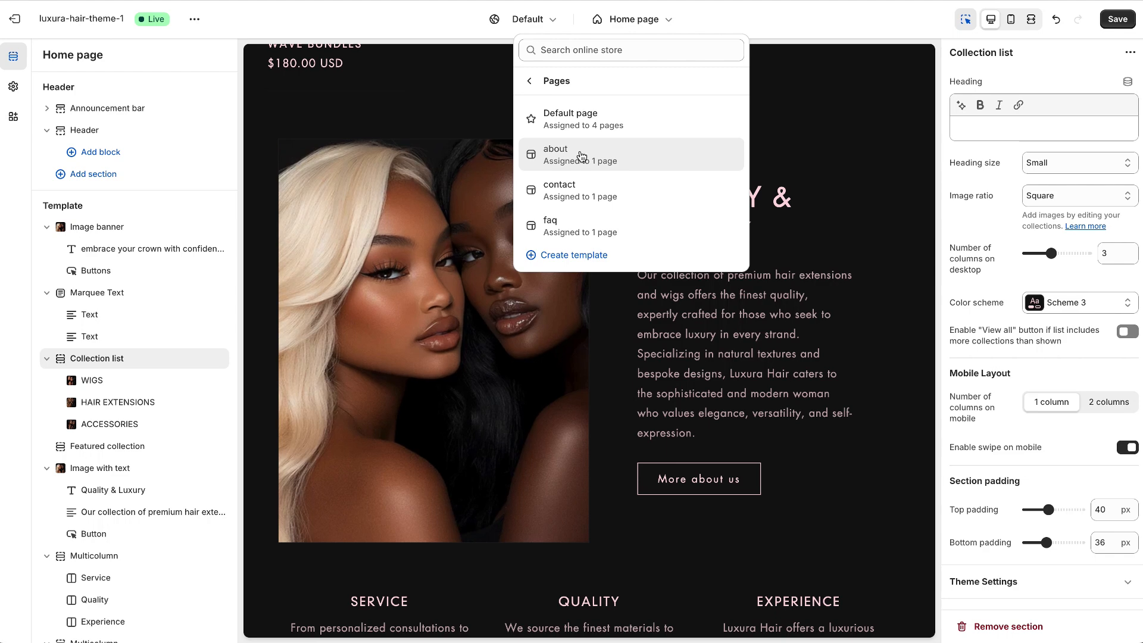
left_click(581, 156)
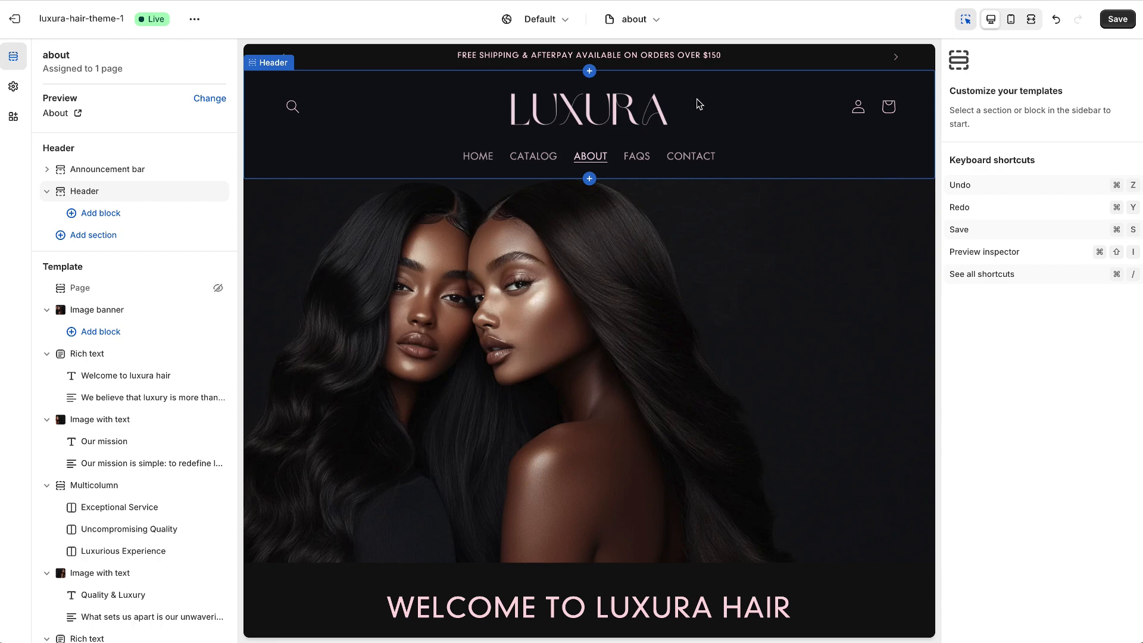
left_click(1012, 20)
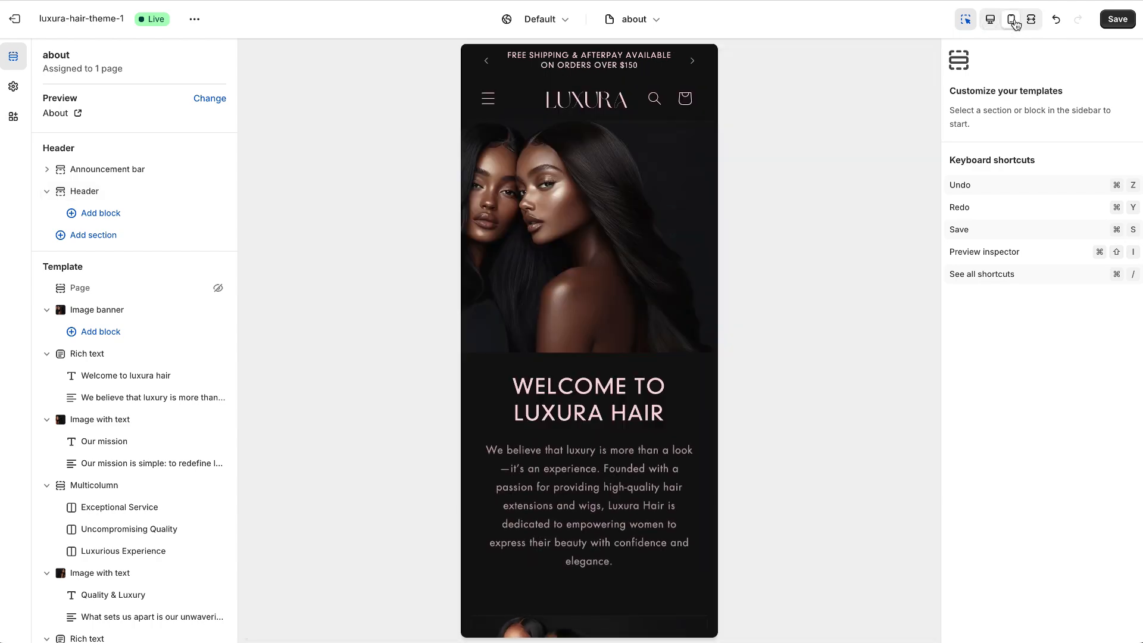
left_click(1032, 23)
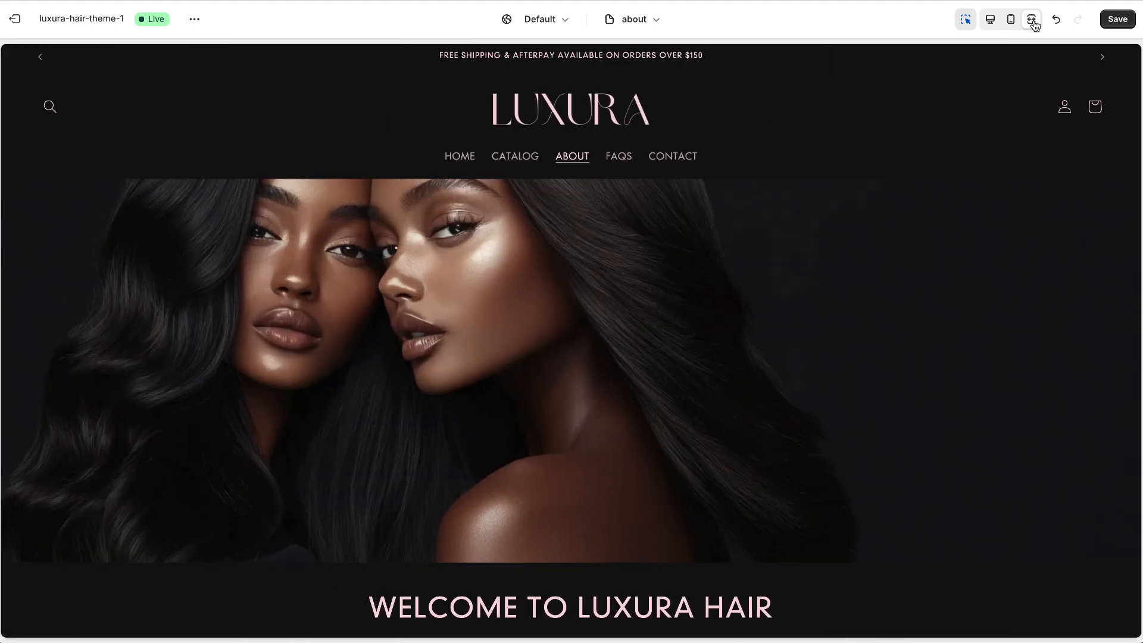
left_click(993, 23)
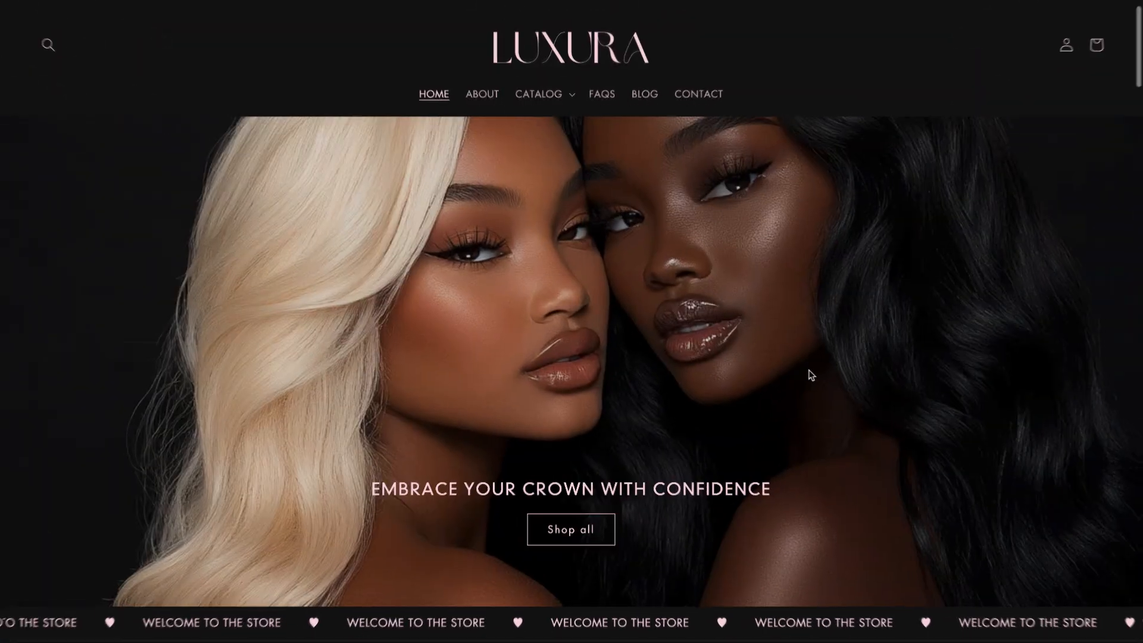
Look through the live storefront's home page, from the banner and collections to the best sellers, customer review and featured product.
scroll(811, 372, "down", 3)
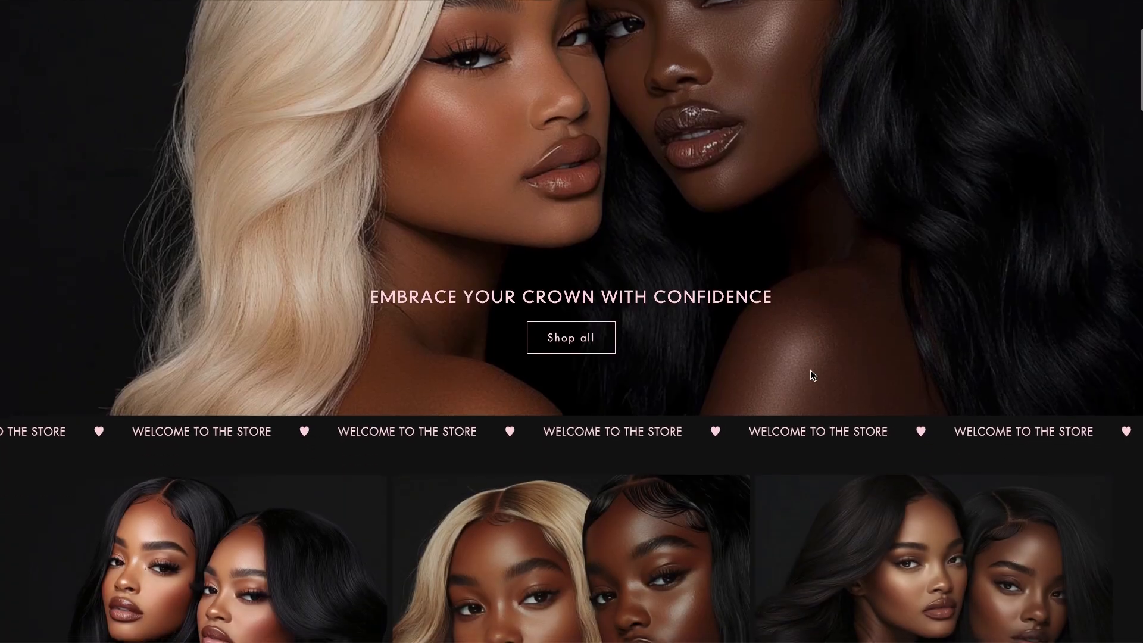
scroll(812, 375, "down", 4)
scroll(813, 375, "down", 4)
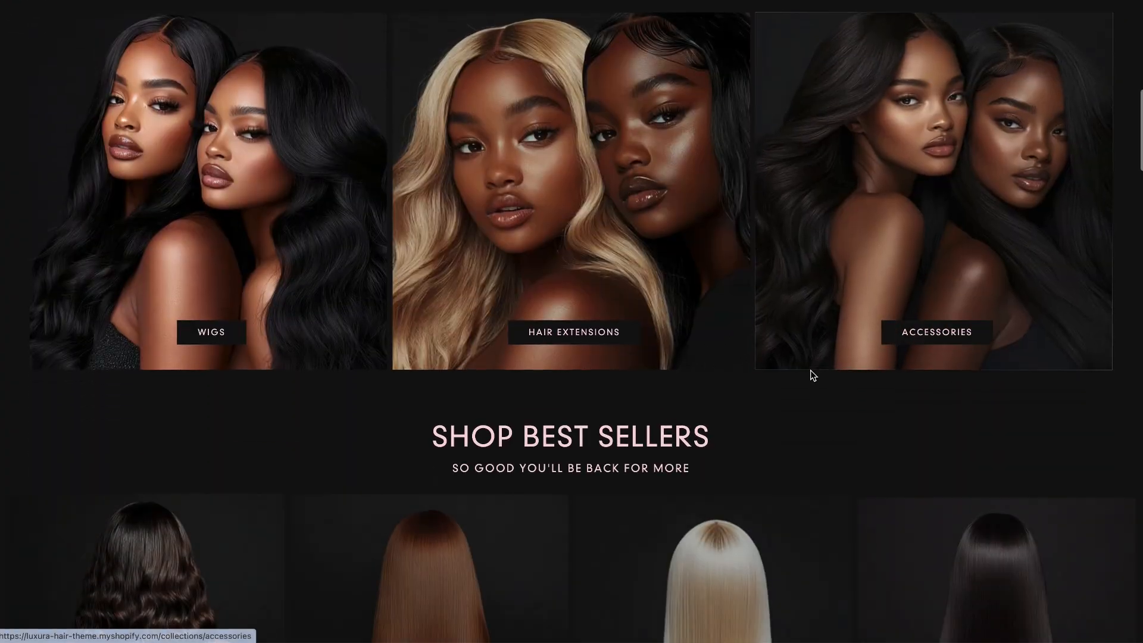
scroll(813, 375, "down", 5)
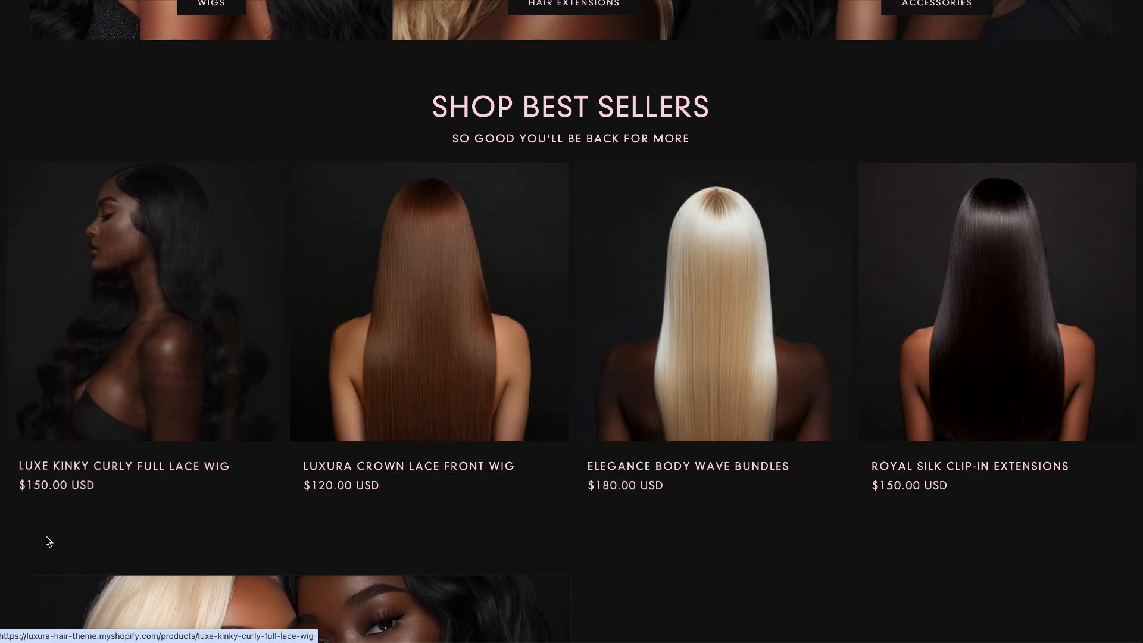
scroll(47, 539, "down", 7)
scroll(47, 540, "down", 9)
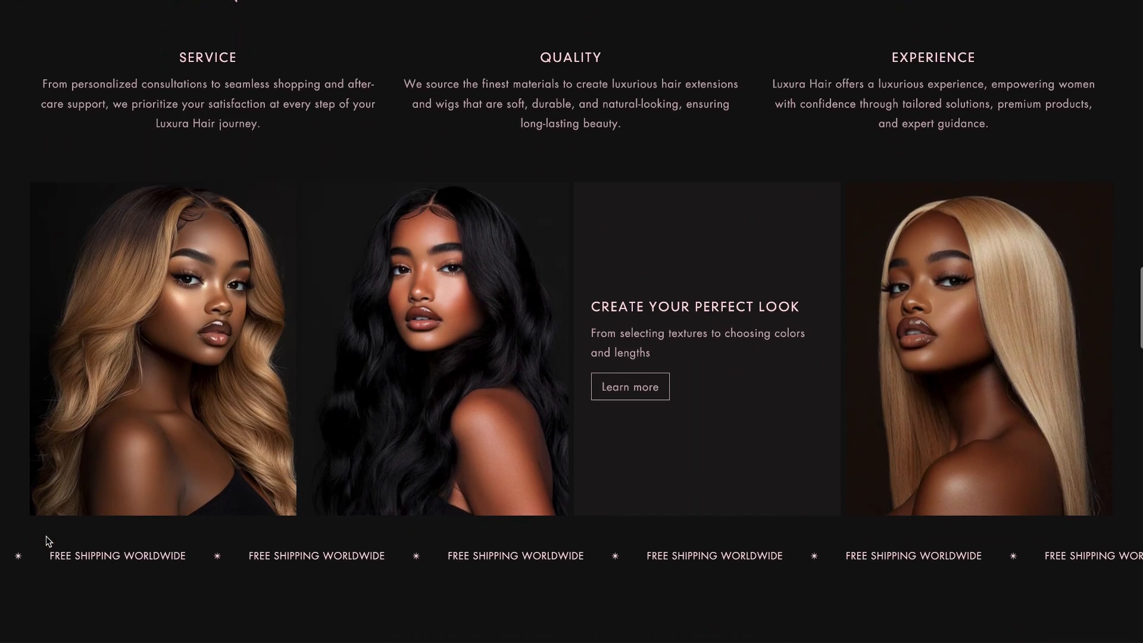
scroll(46, 537, "down", 6)
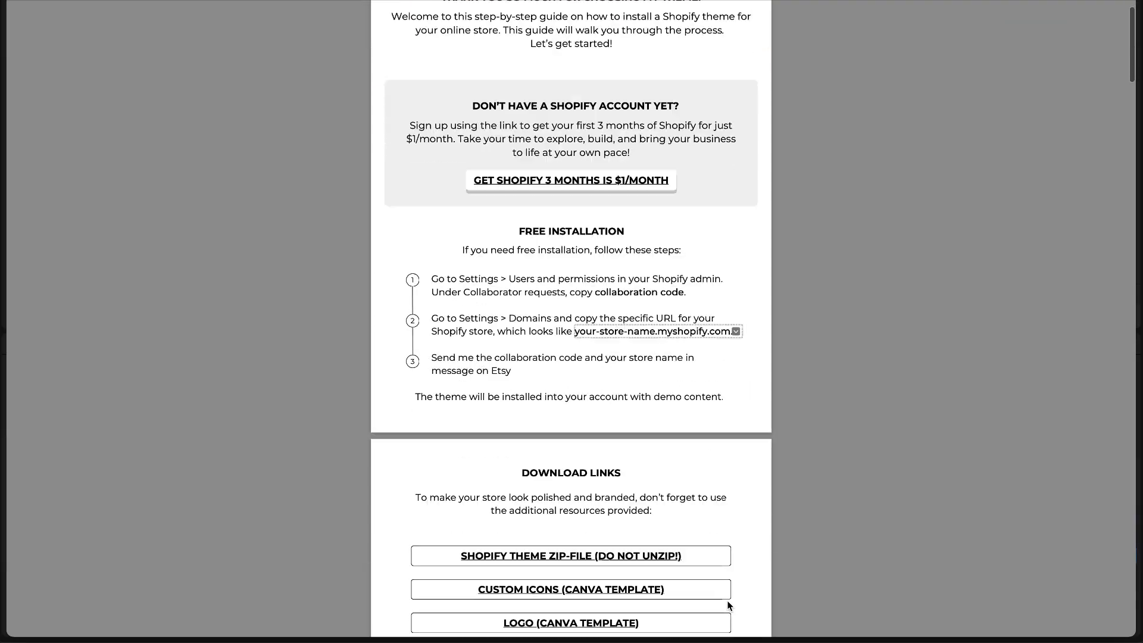
scroll(727, 600, "down", 14)
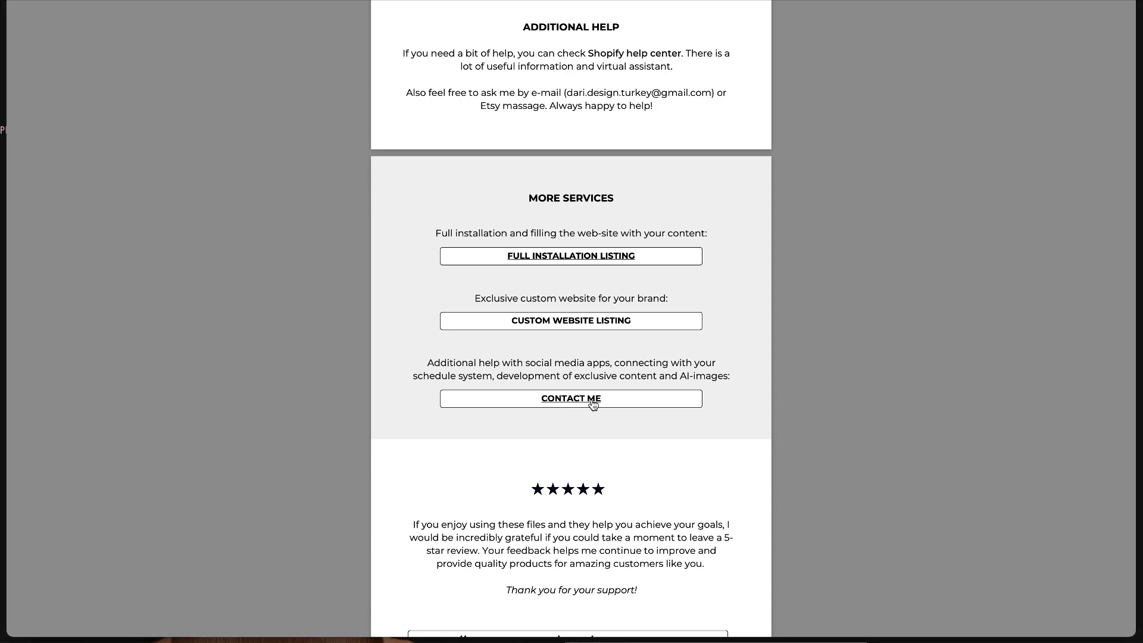
Read the closing section of the theme's PDF guide, open its linked Etsy shop and browse the listed items.
scroll(618, 470, "down", 4)
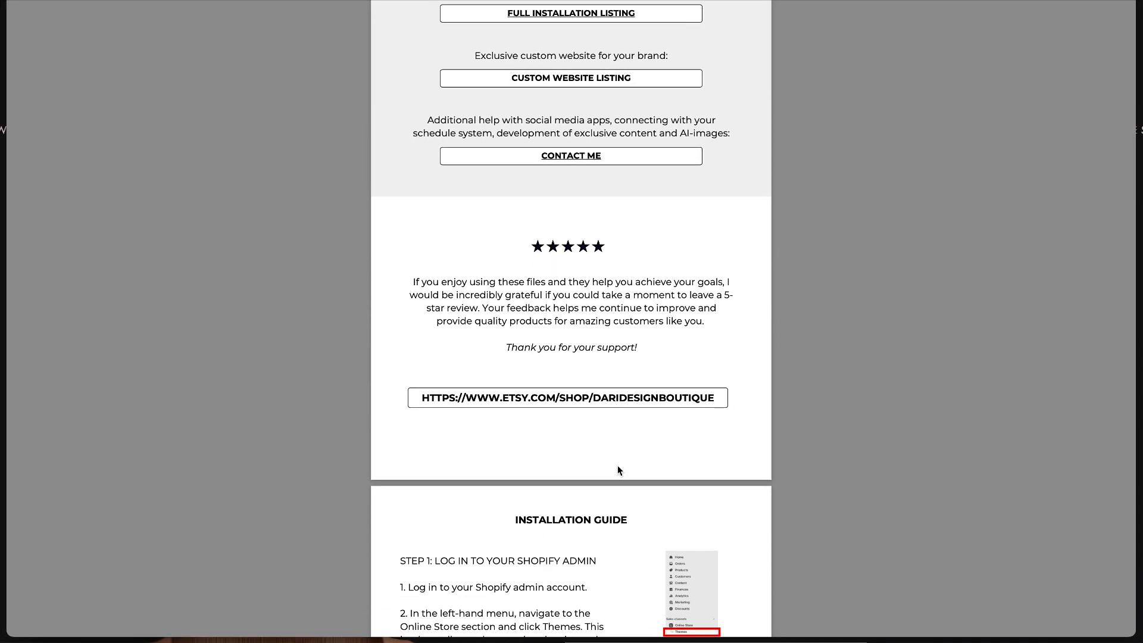
left_click(582, 402)
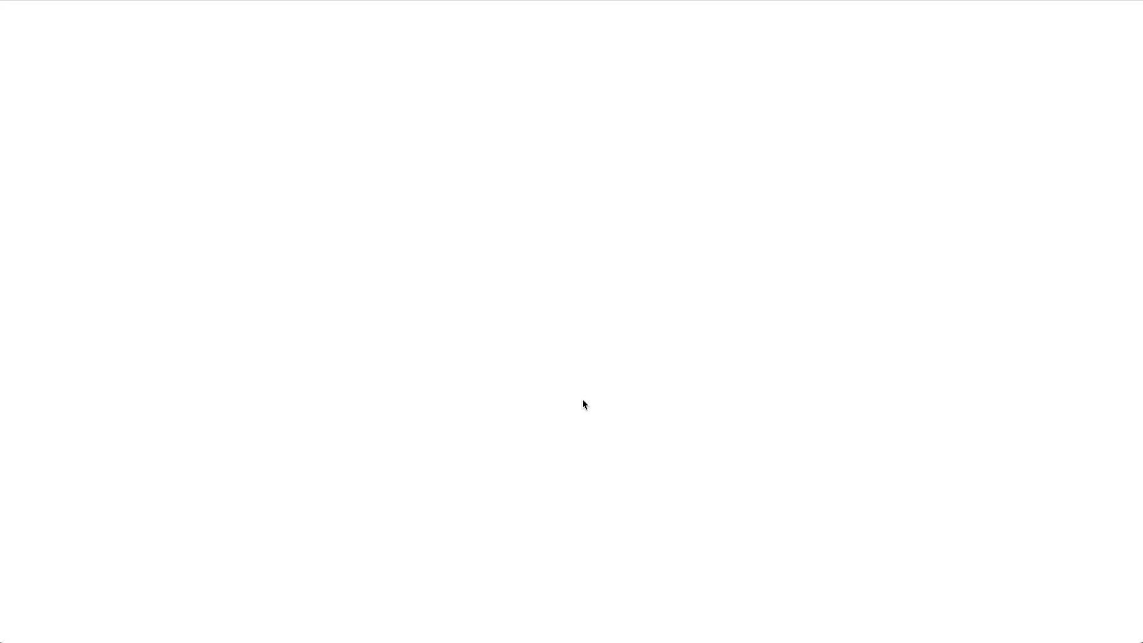
scroll(582, 399, "down", 7)
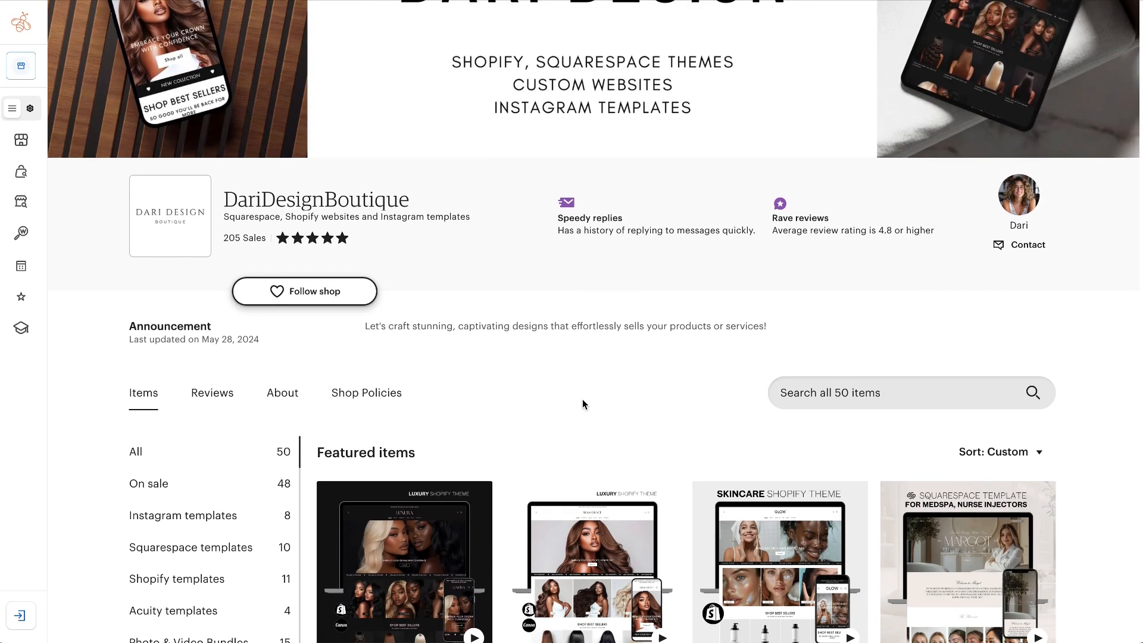
scroll(583, 399, "down", 4)
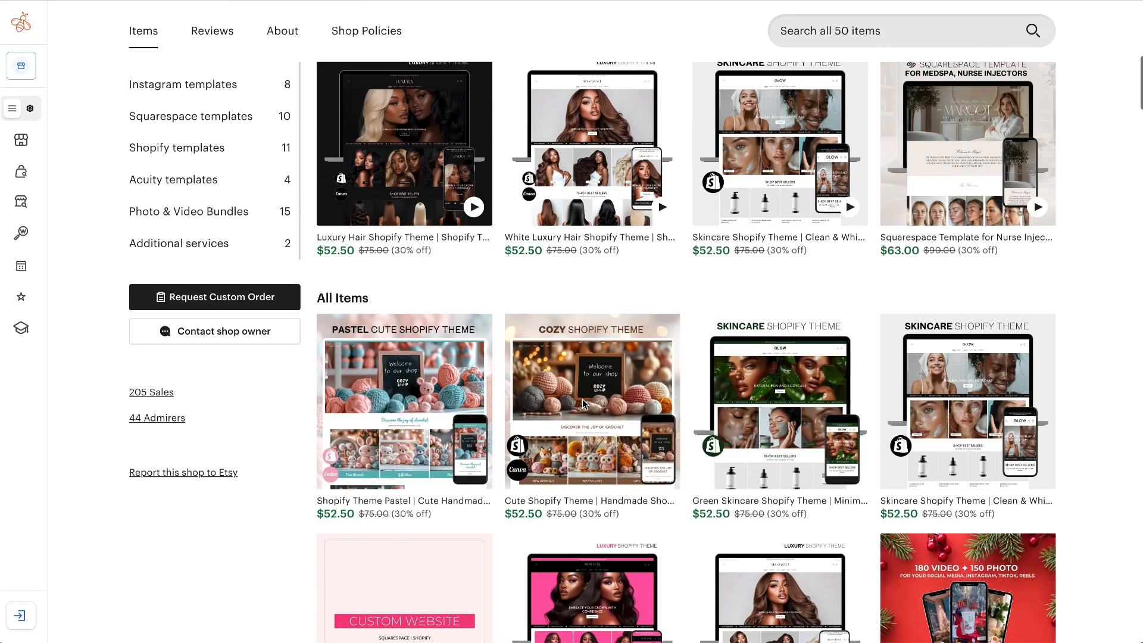